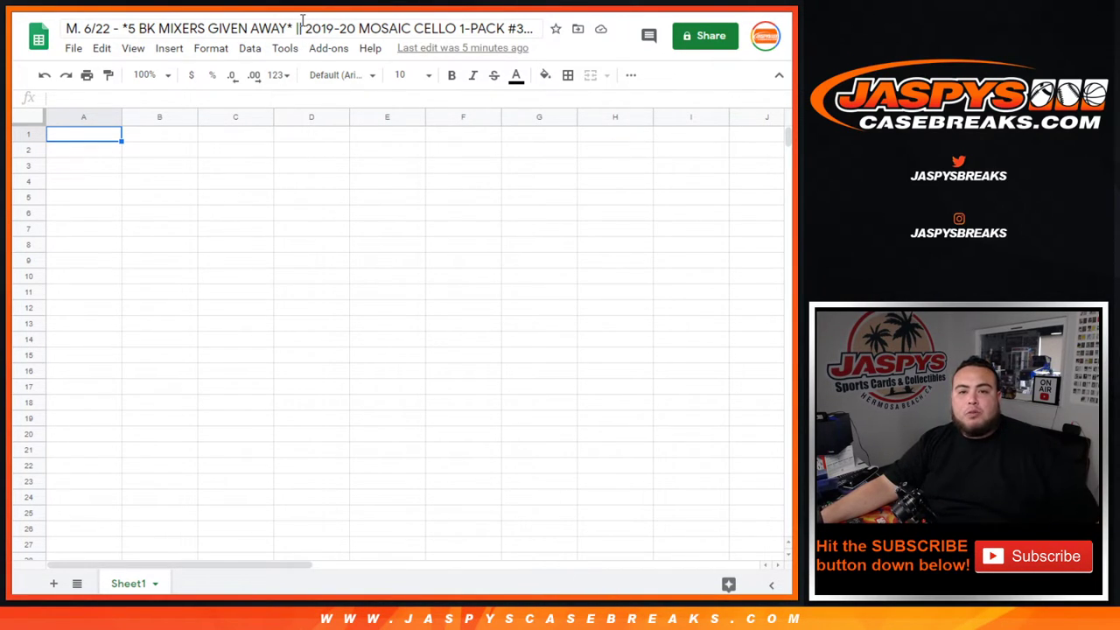
- Highlight the break number and '*5 BK MIXERS GIVEN AWAY*' in the sheet title, then view the Mosaic Cello Break #34 page
drag(302, 28, 549, 18)
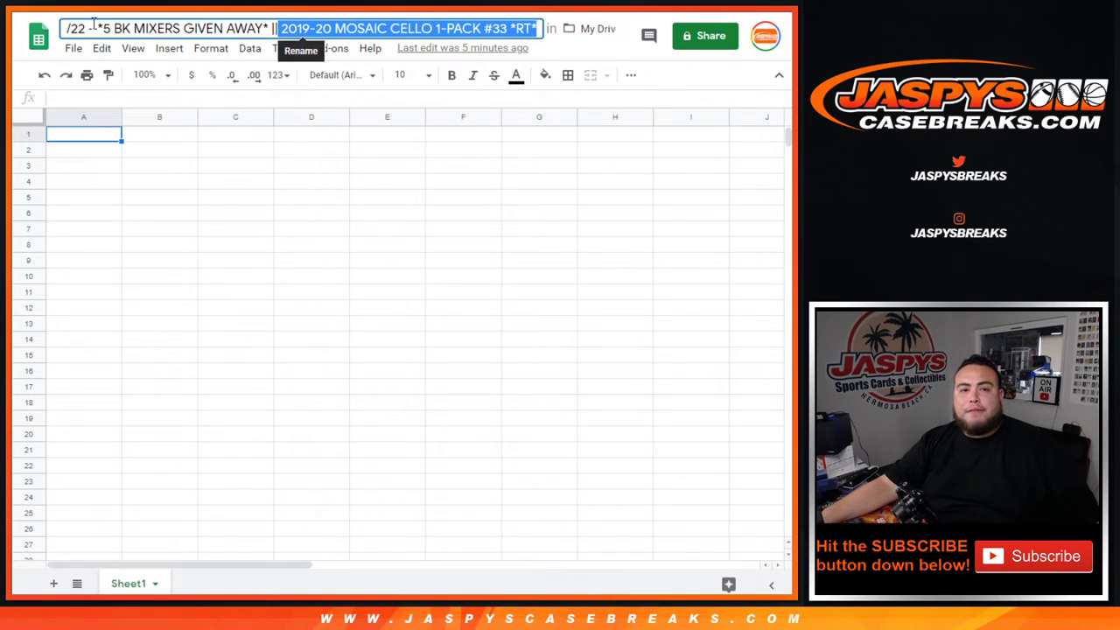
drag(97, 28, 271, 29)
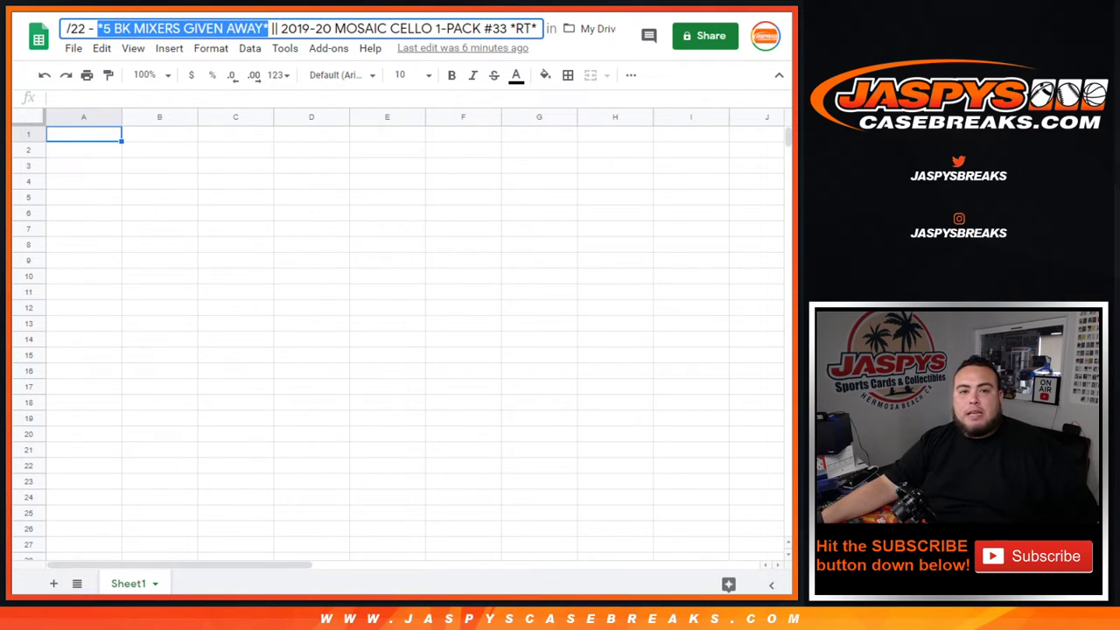
key(ctrl+Tab)
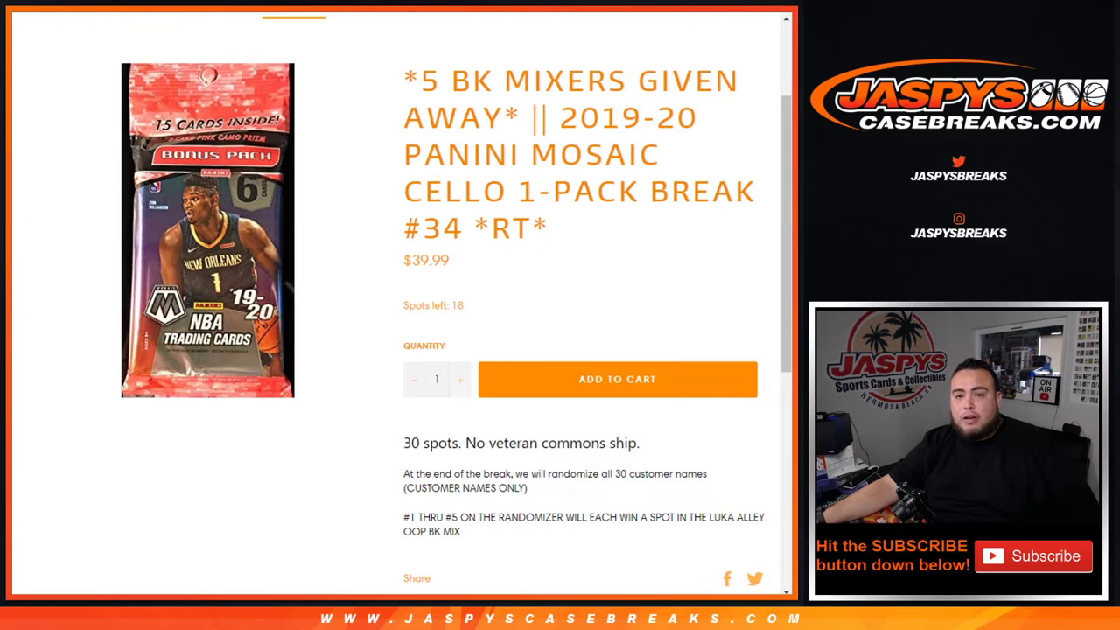
mouse_move(548, 225)
mouse_down()
mouse_move(394, 120)
mouse_move(396, 96)
mouse_up()
key(alt+Tab)
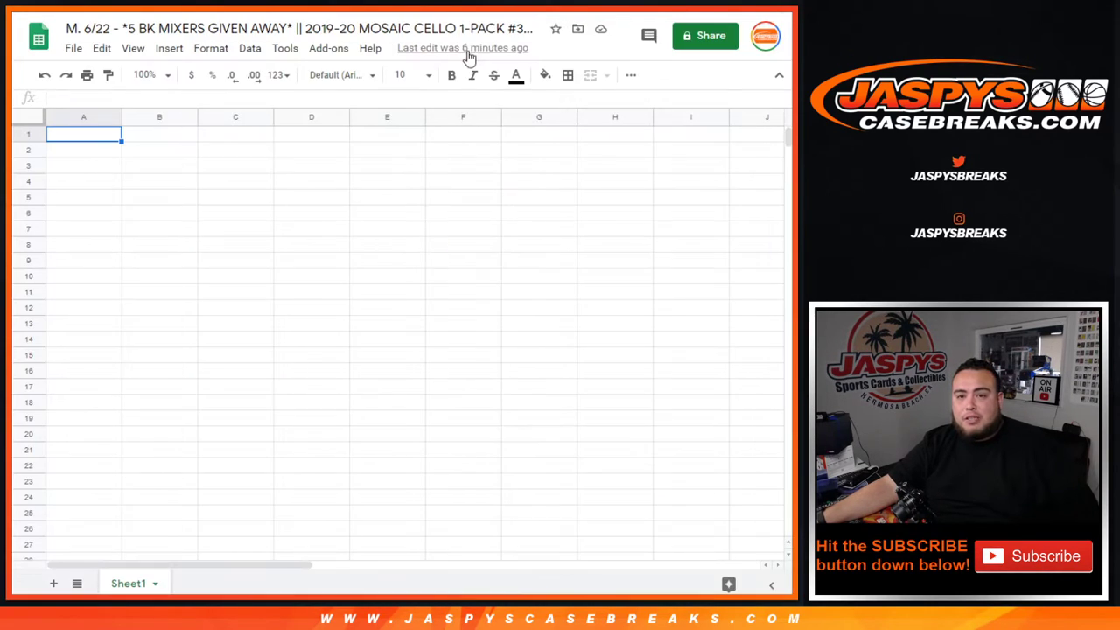
click(517, 27)
drag(517, 27, 549, 30)
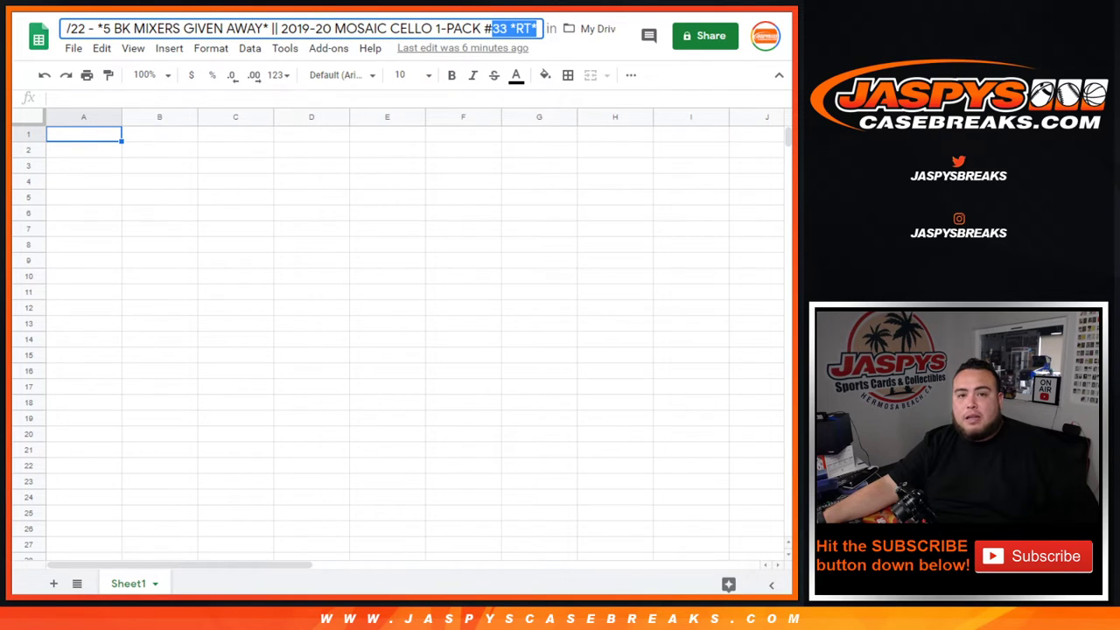
key(alt+Tab)
click(511, 203)
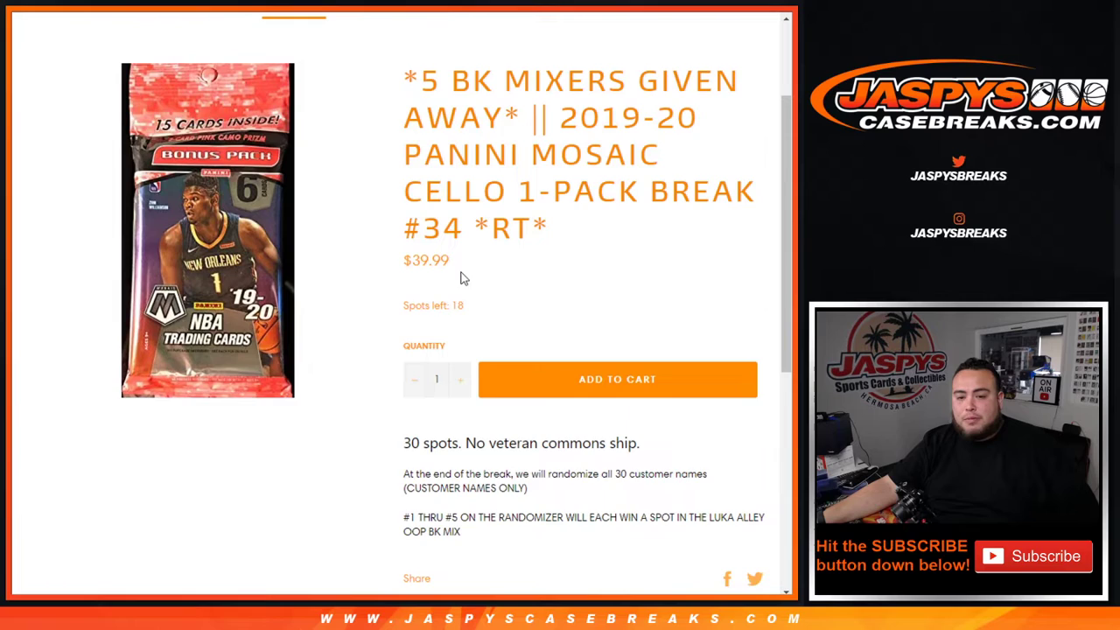
scroll(464, 278, down, 3)
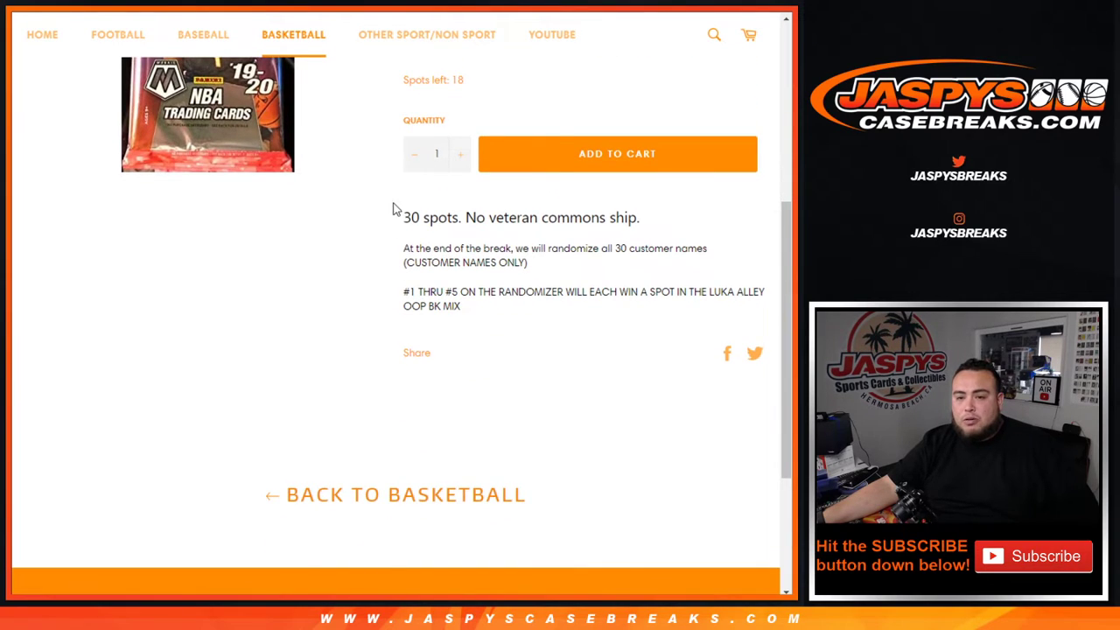
drag(398, 211, 651, 205)
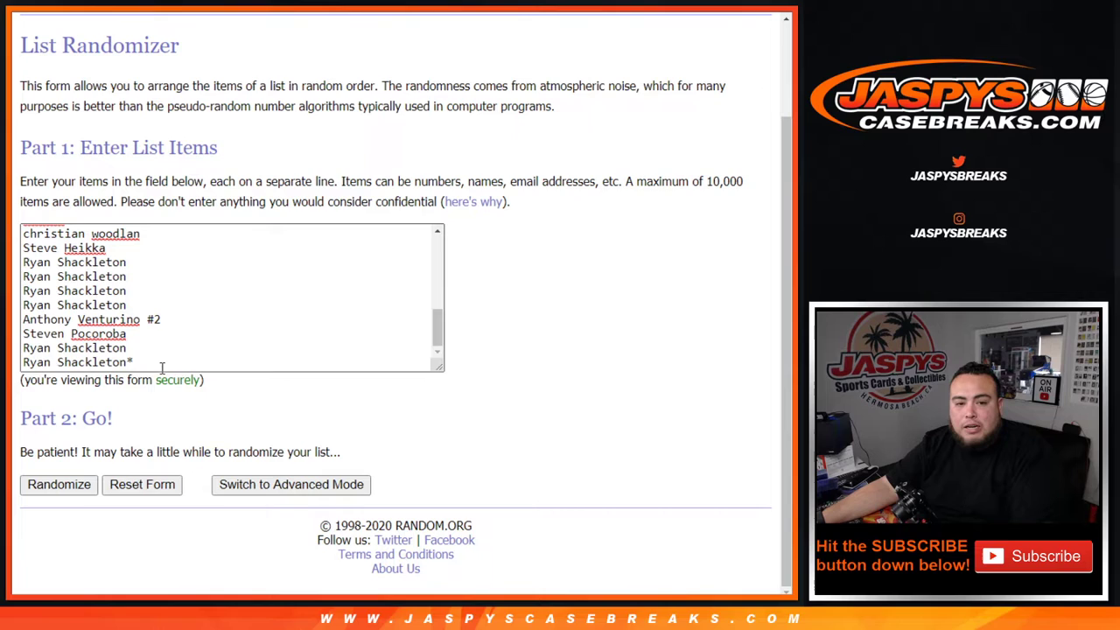
- Copy the customer names and paste them into the RANDOM.ORG list randomizer
mouse_move(161, 368)
mouse_down()
mouse_move(24, 330)
mouse_move(24, 246)
mouse_up()
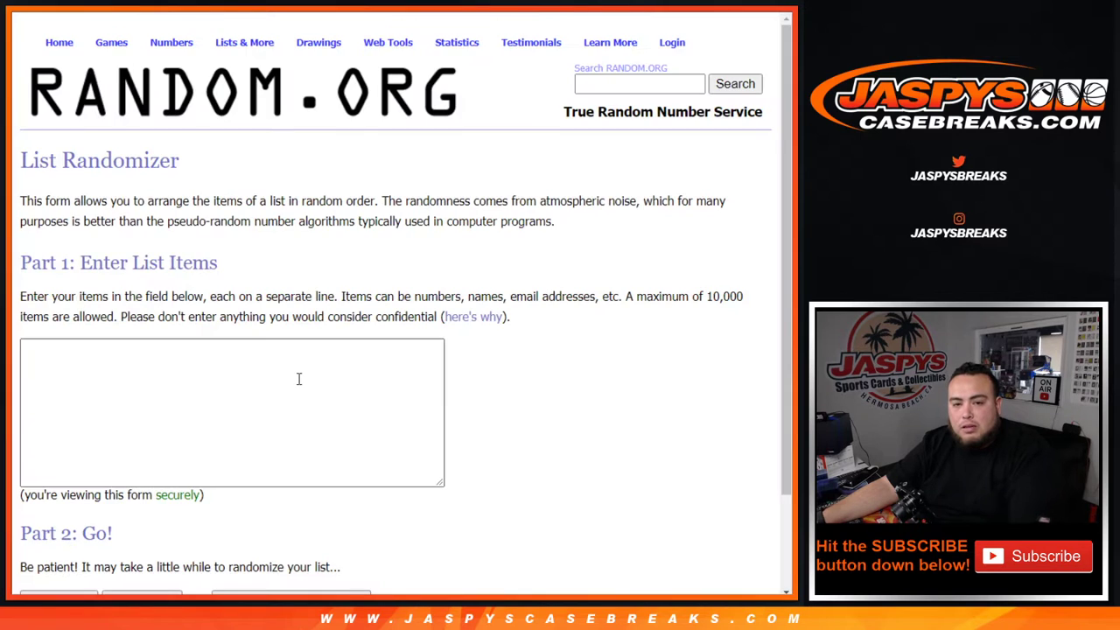
click(297, 379)
key(ctrl+v)
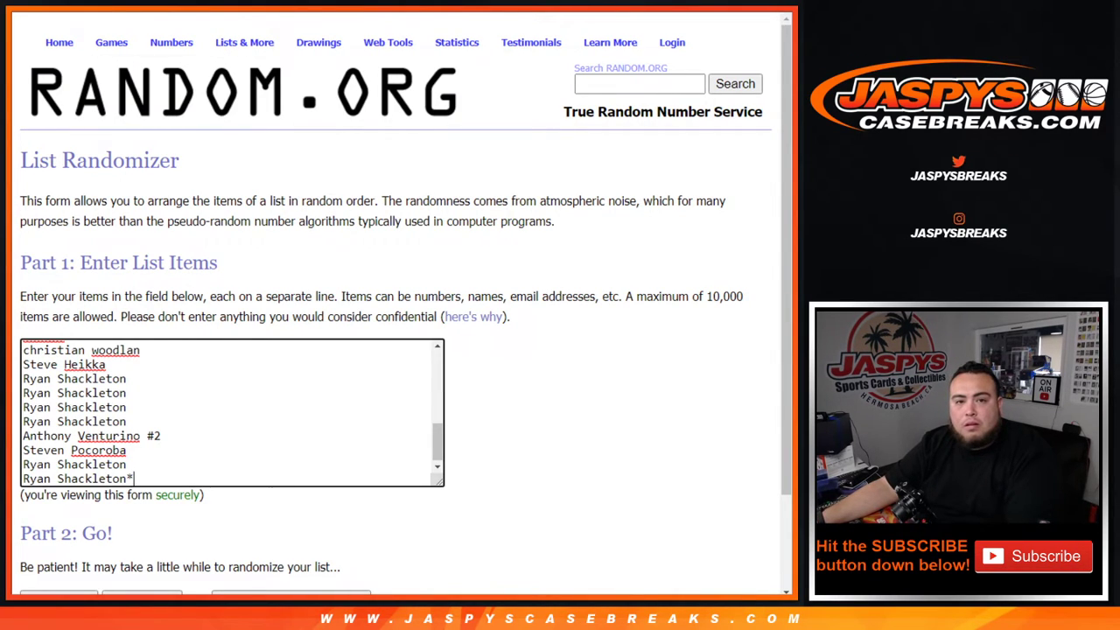
- Clear the highlight on the product page and return to the blank spreadsheet
key(ctrl+Tab)
click(592, 395)
scroll(595, 392, up, 3)
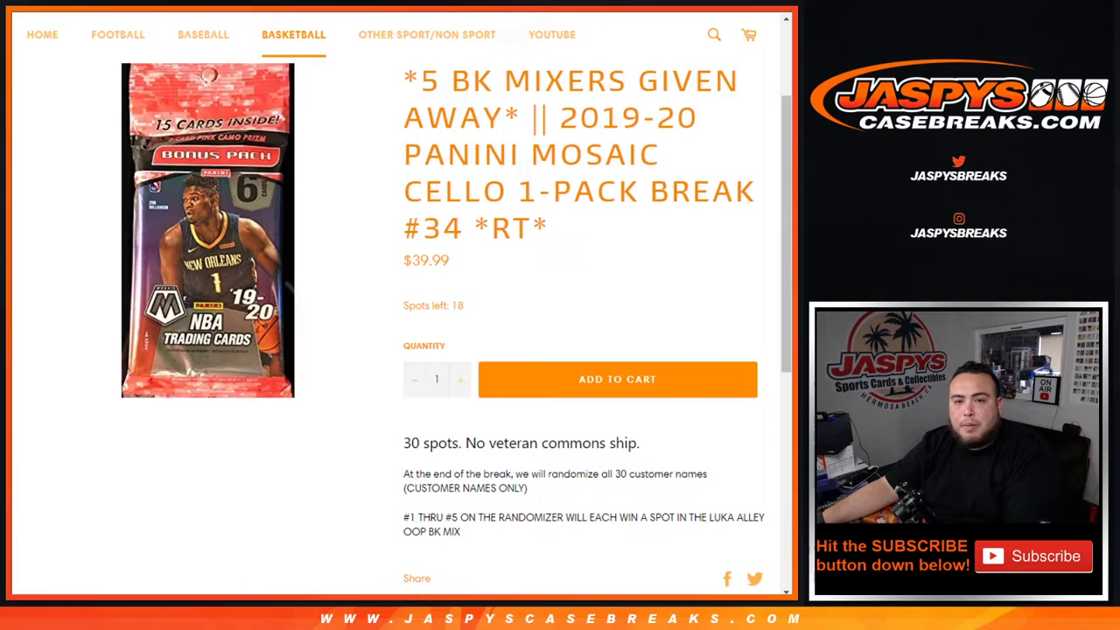
key(ctrl+Tab)
key(ctrl+Tab)
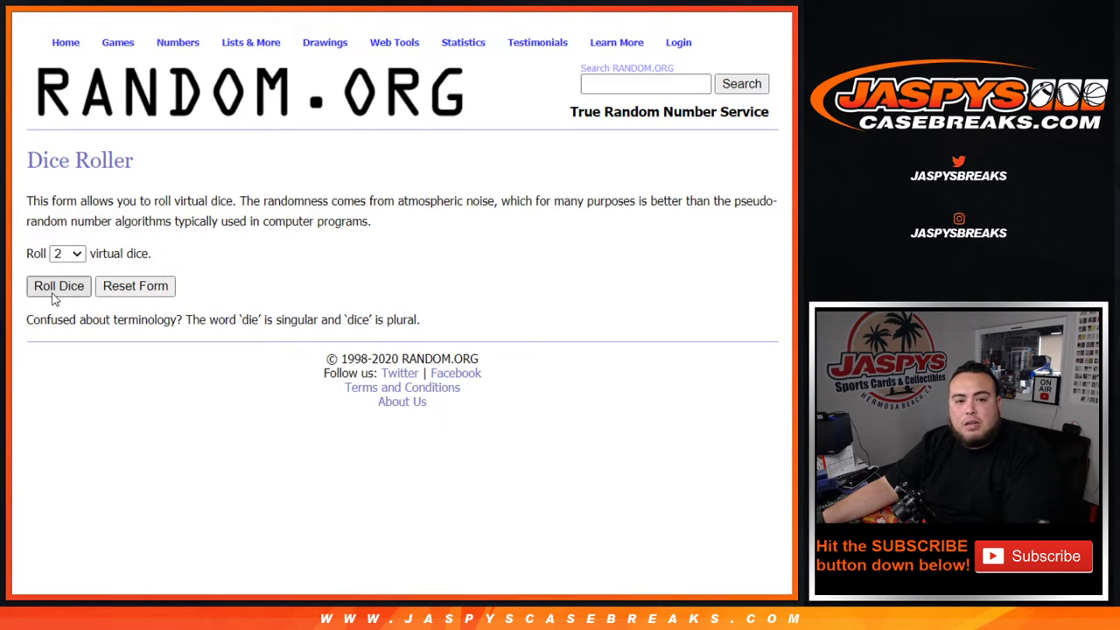
- Roll the two virtual dice for a total of 4 and return to the list randomizer
click(59, 285)
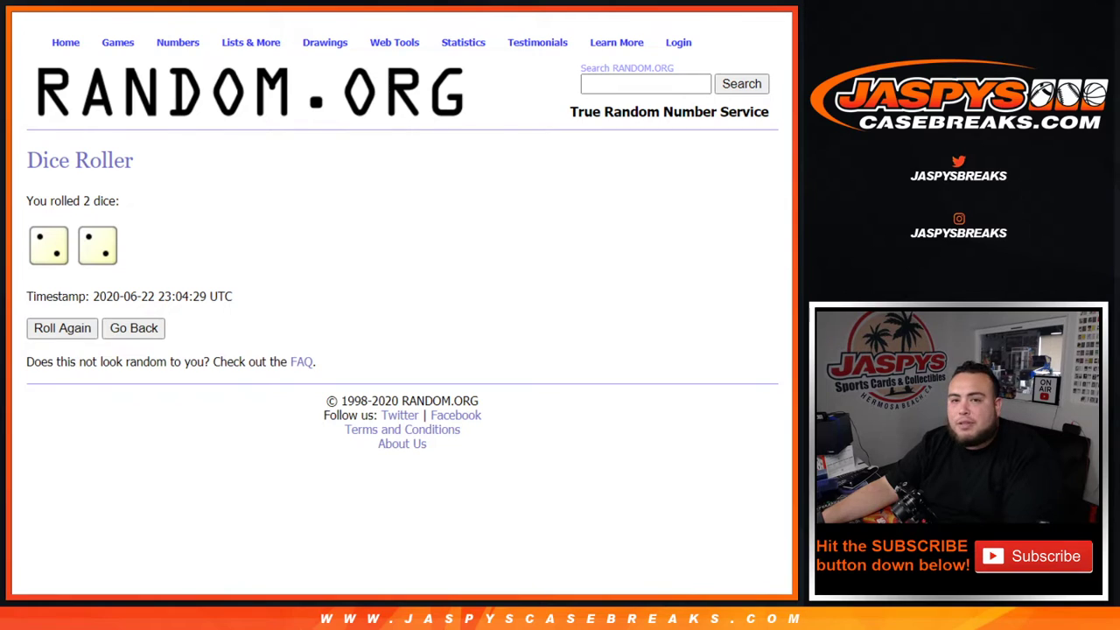
key(ctrl+Tab)
scroll(288, 312, up, 2)
scroll(190, 450, down, 5)
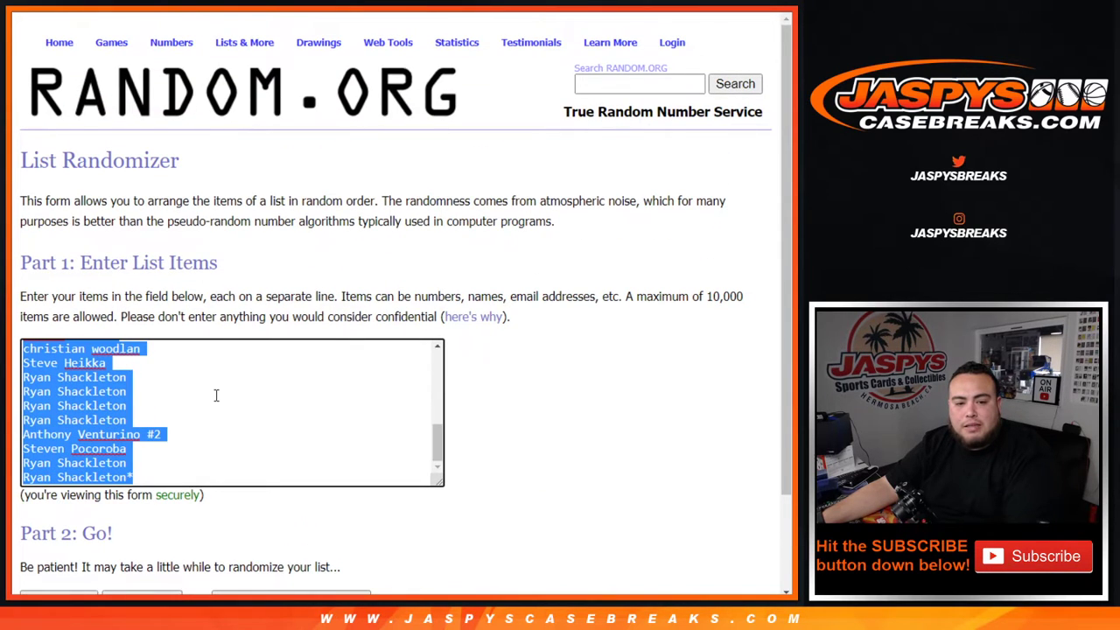
scroll(214, 193, down, 3)
- Randomize the customer names list four times
click(58, 484)
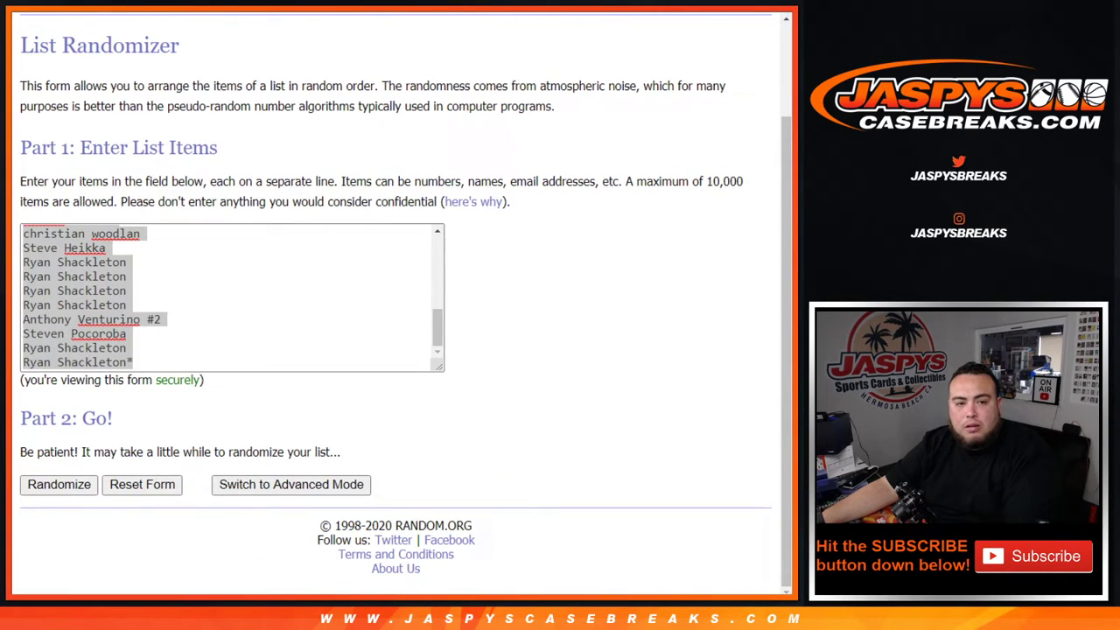
click(74, 489)
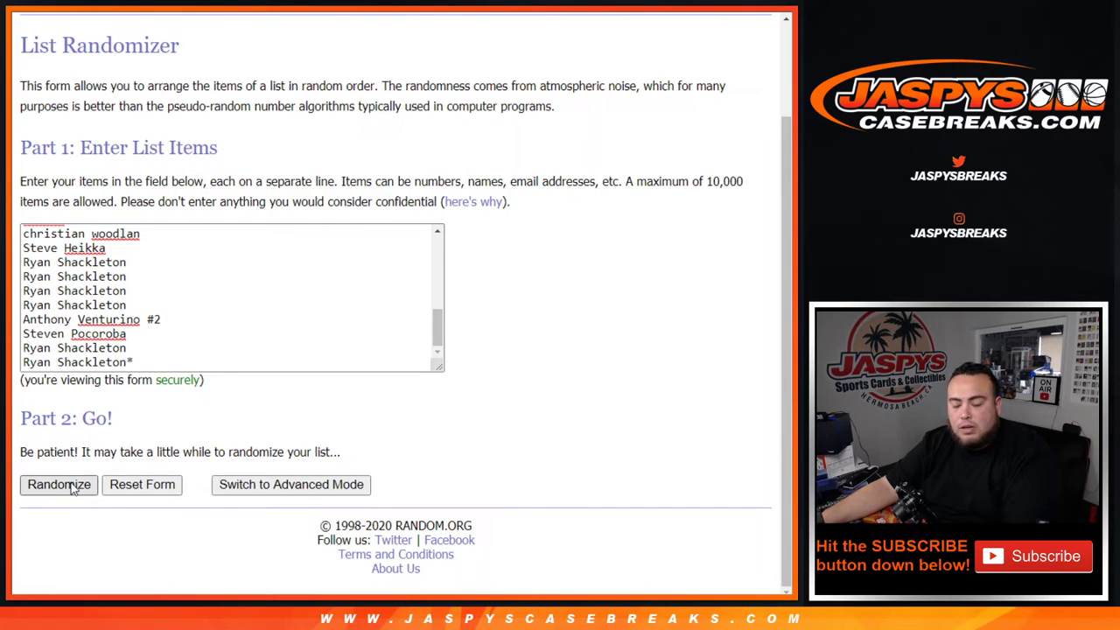
scroll(61, 488, down, 5)
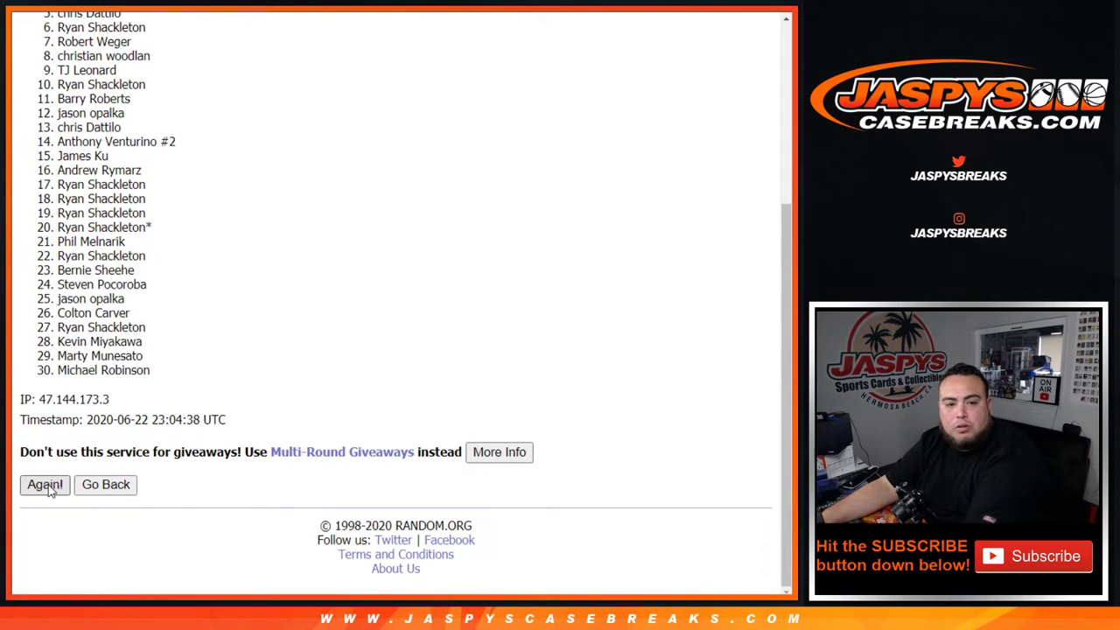
click(50, 488)
scroll(49, 490, down, 5)
click(48, 488)
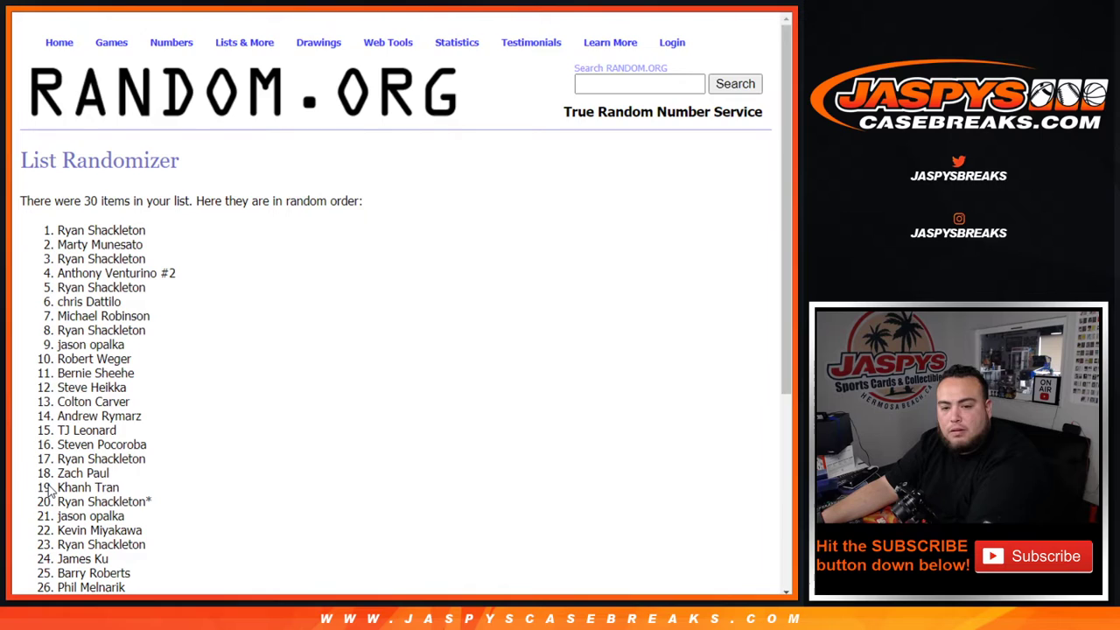
scroll(50, 491, down, 5)
click(49, 486)
scroll(205, 38, down, 5)
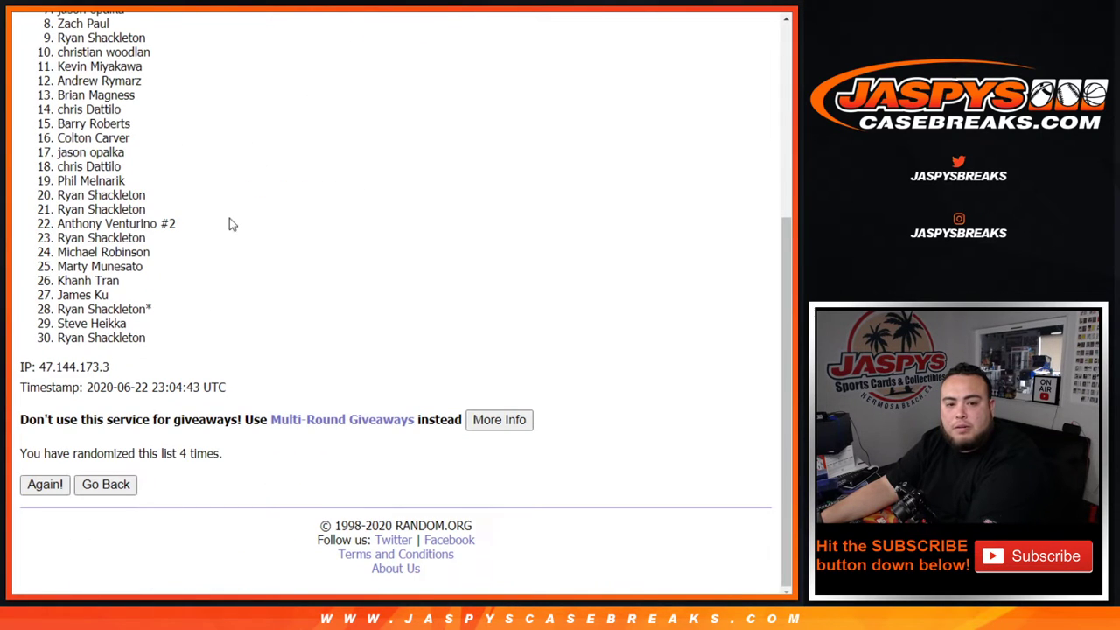
- Copy the final randomized names and paste them into column A of the spreadsheet
drag(174, 447, 229, 455)
scroll(229, 455, up, 10)
mouse_move(56, 232)
mouse_down()
mouse_move(187, 242)
mouse_move(221, 310)
mouse_move(212, 342)
mouse_up()
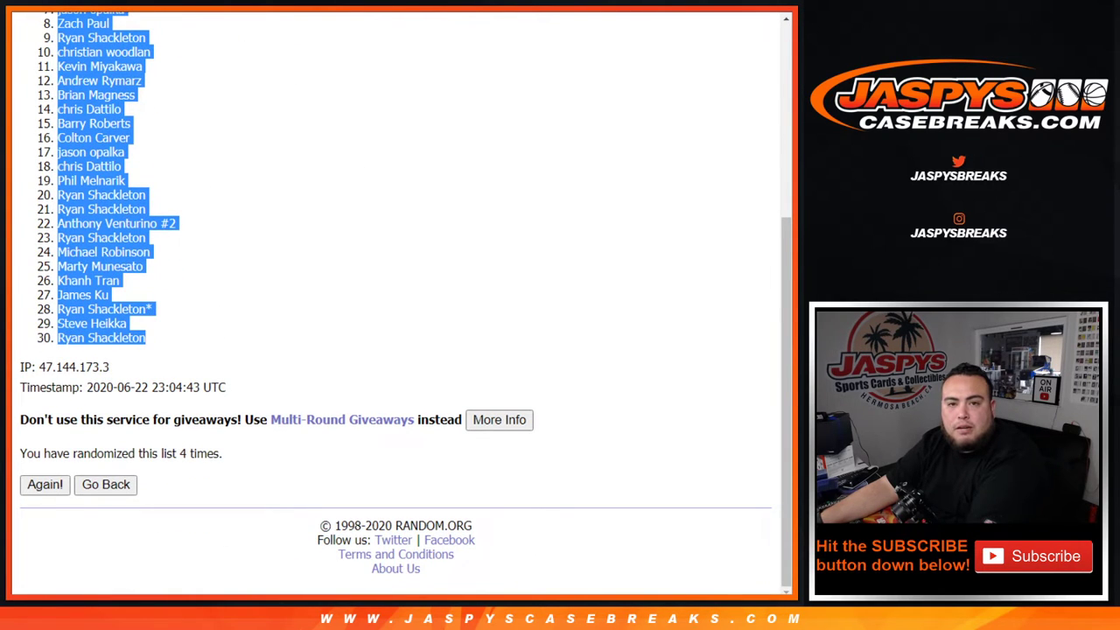
key(alt+Tab)
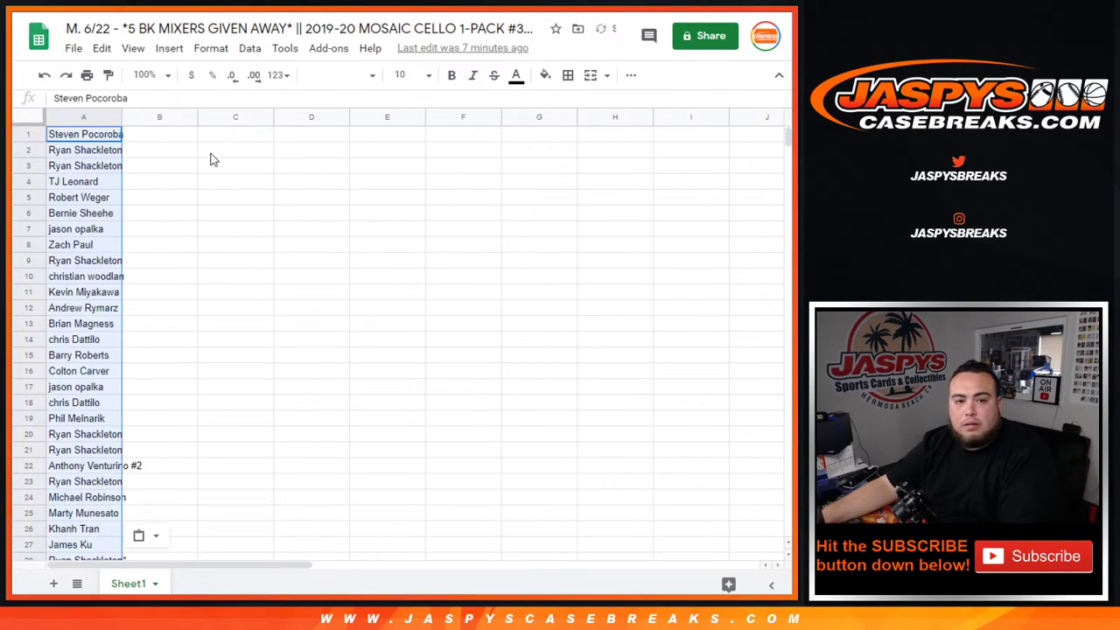
key(ctrl+v)
key(alt+Tab)
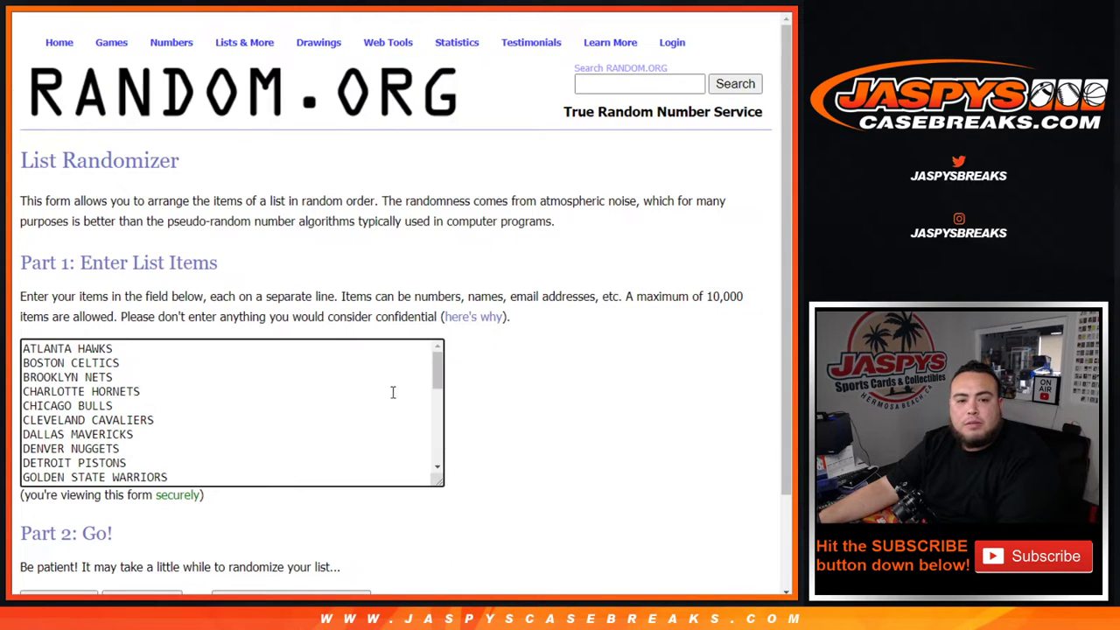
- Shuffle the 30 NBA team list four times
scroll(394, 392, down, 5)
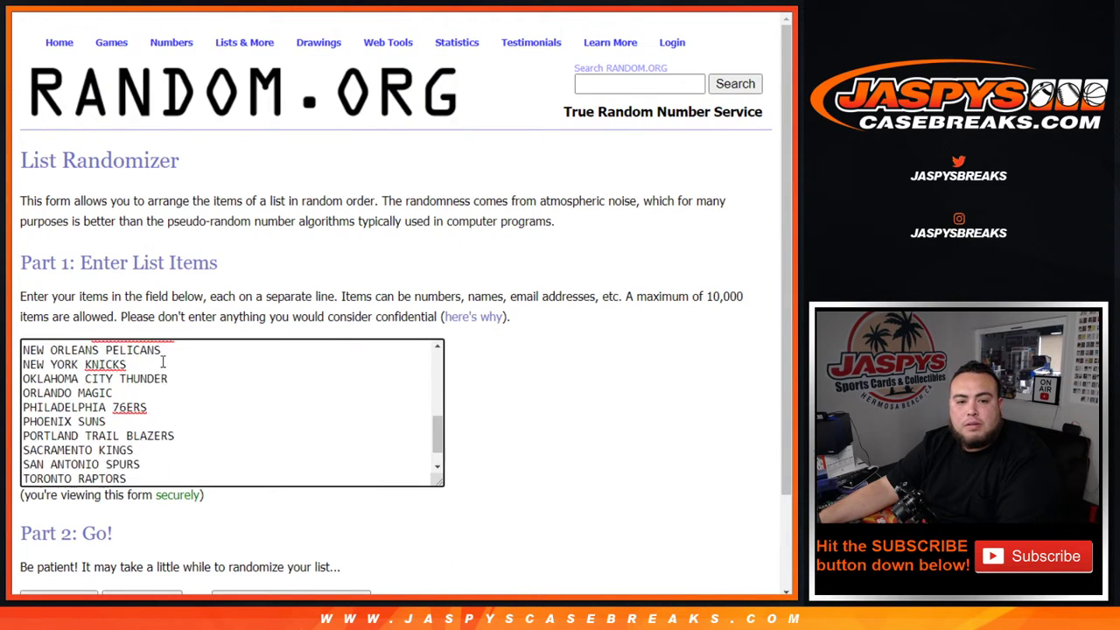
scroll(187, 245, down, 3)
click(59, 481)
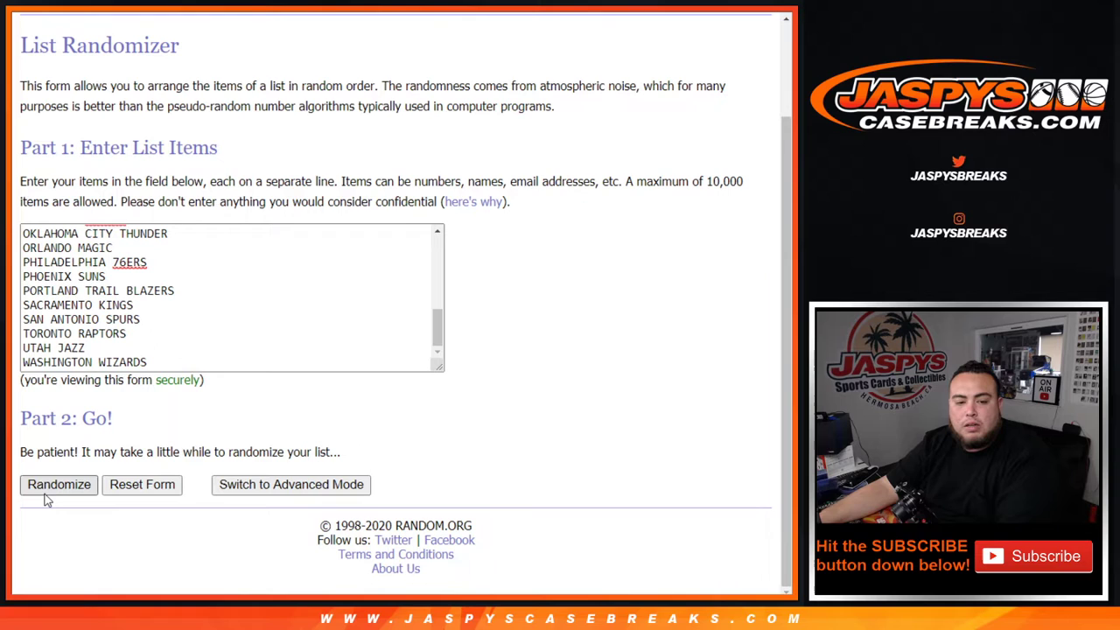
scroll(50, 491, down, 2)
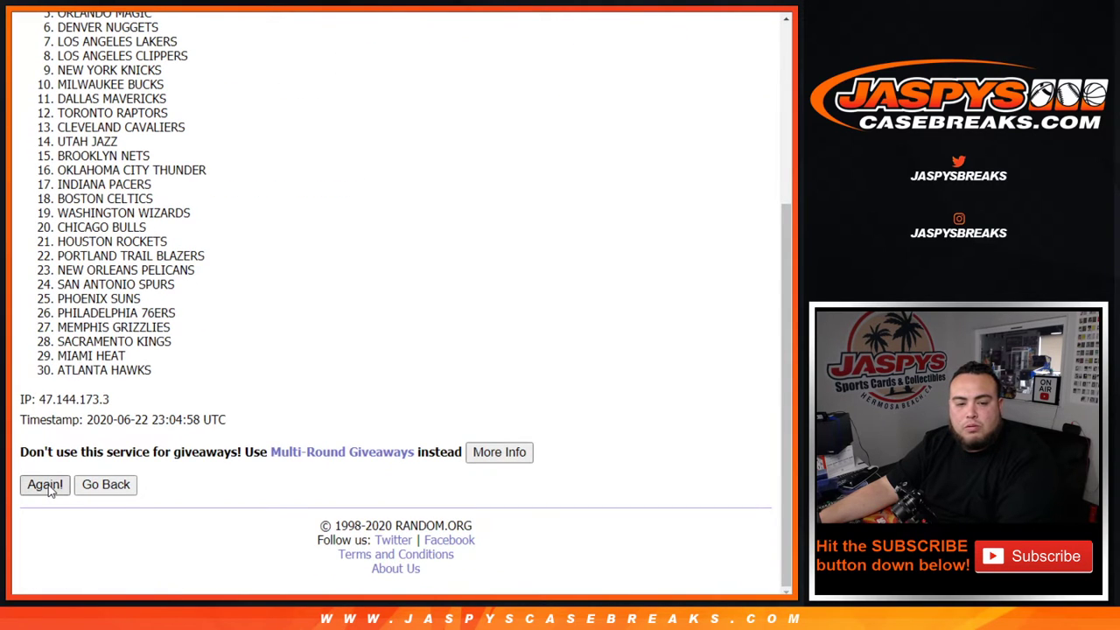
click(45, 485)
click(45, 485)
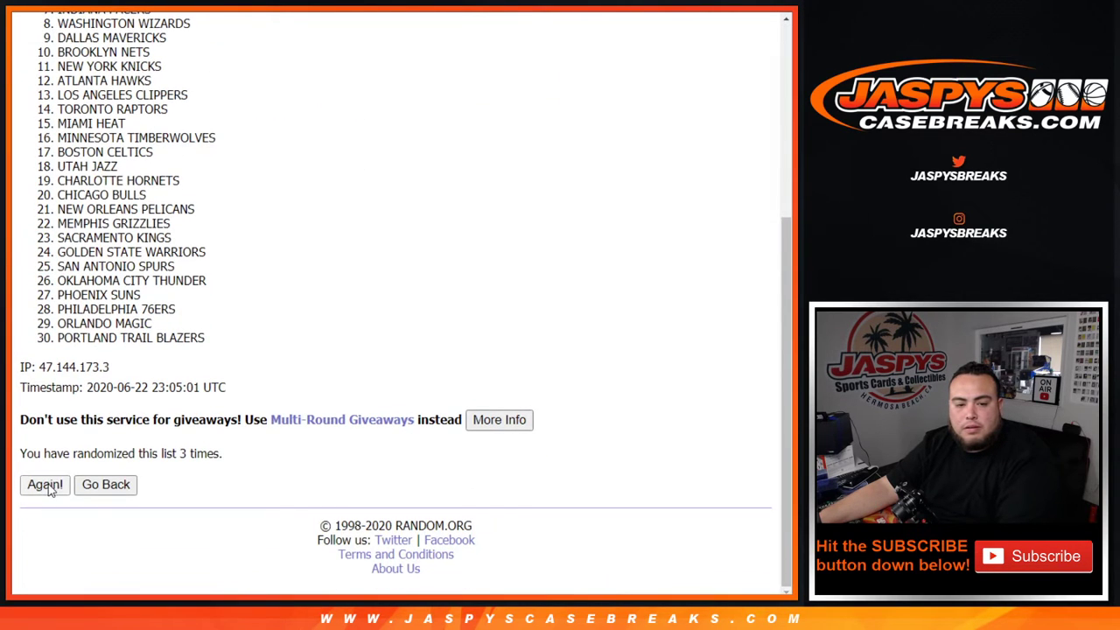
click(45, 485)
- Select all 30 shuffled team names, items 1–30
drag(172, 452, 224, 453)
scroll(254, 431, up, 1)
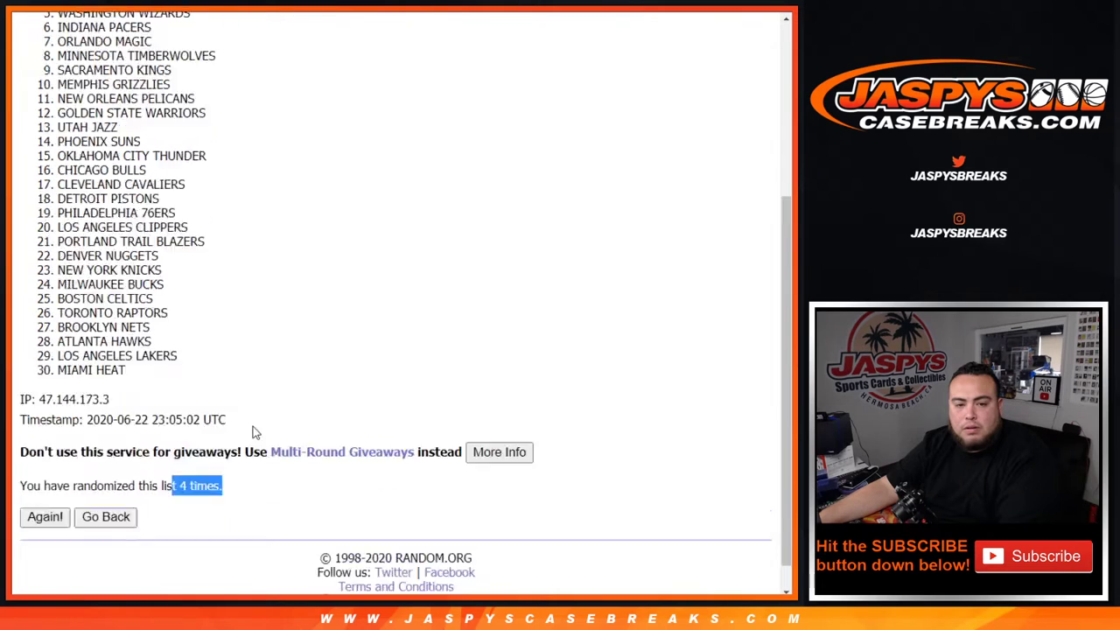
scroll(254, 431, up, 3)
mouse_move(44, 231)
mouse_down()
mouse_move(219, 218)
mouse_move(233, 292)
mouse_move(217, 344)
mouse_up()
scroll(232, 293, down, 3)
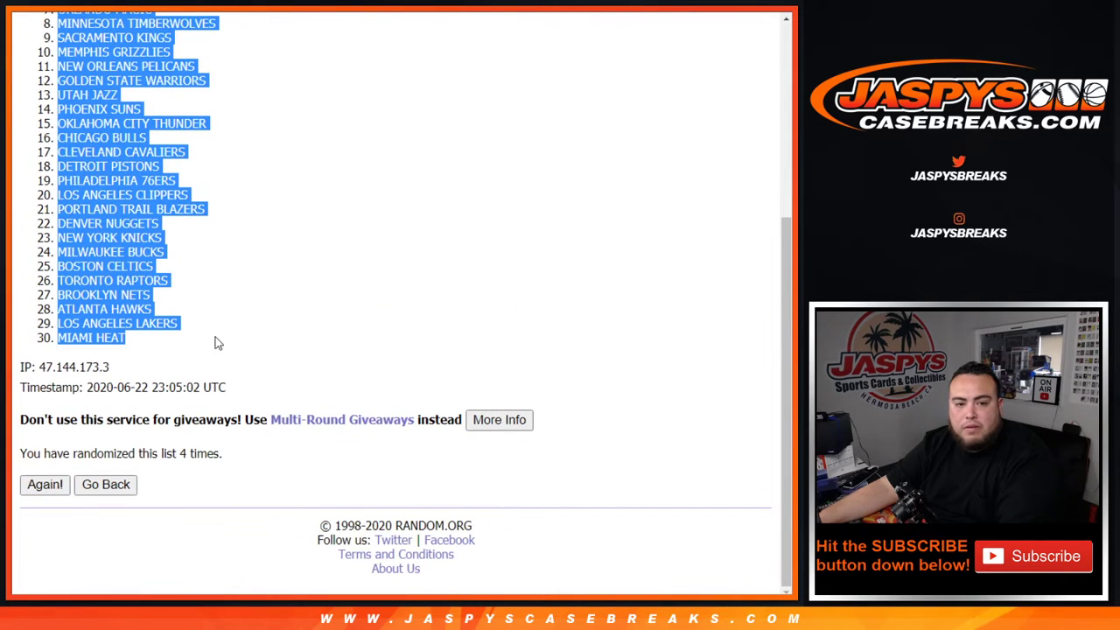
- Copy the shuffled teams and paste them into column B starting at B1
key(ctrl+c)
key(ctrl+Tab)
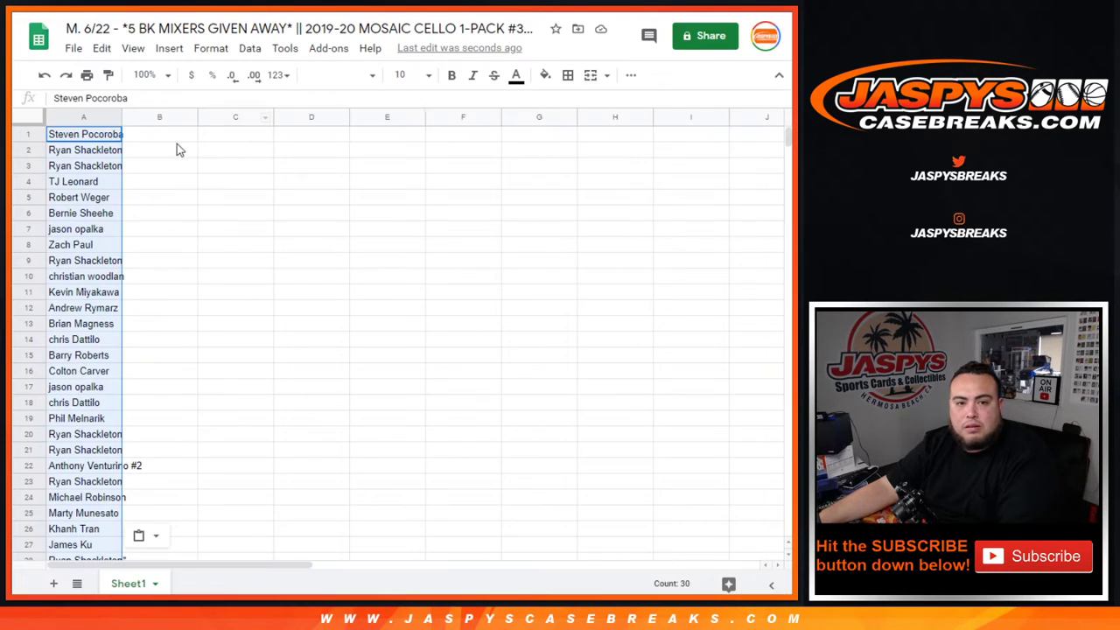
click(172, 143)
key(ctrl+v)
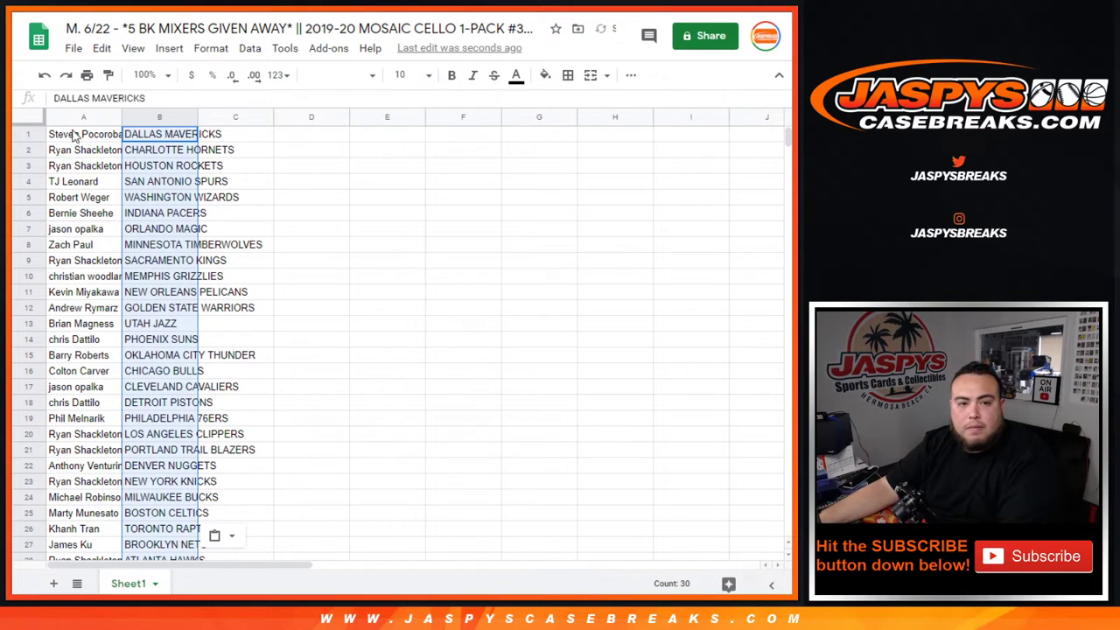
- Set all sheet text to size 14 and auto-fit the column widths
click(32, 119)
click(408, 75)
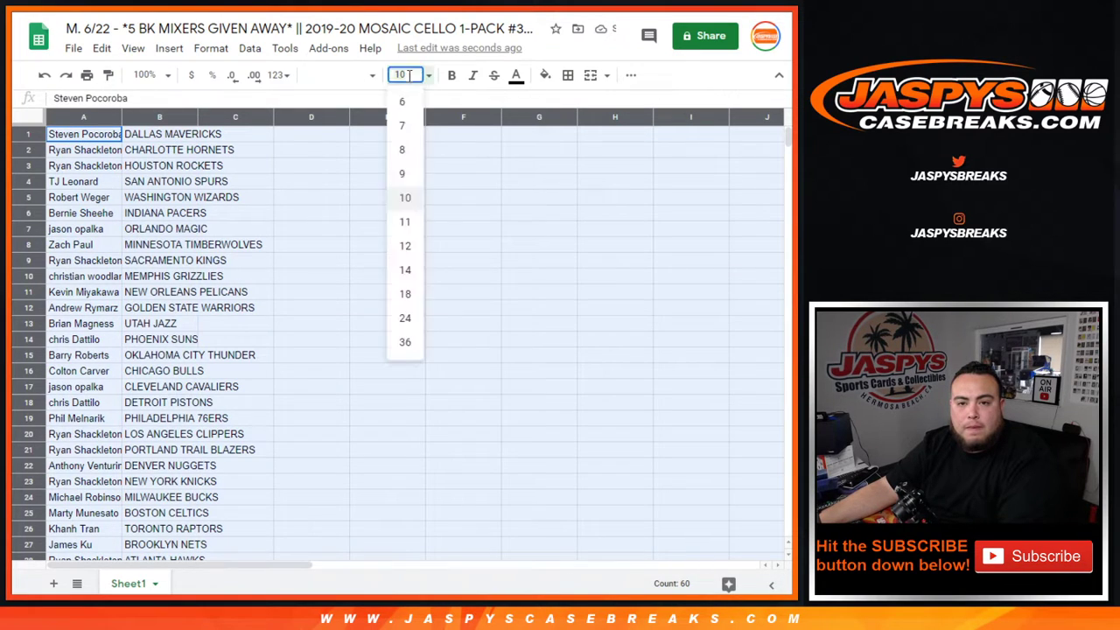
click(405, 270)
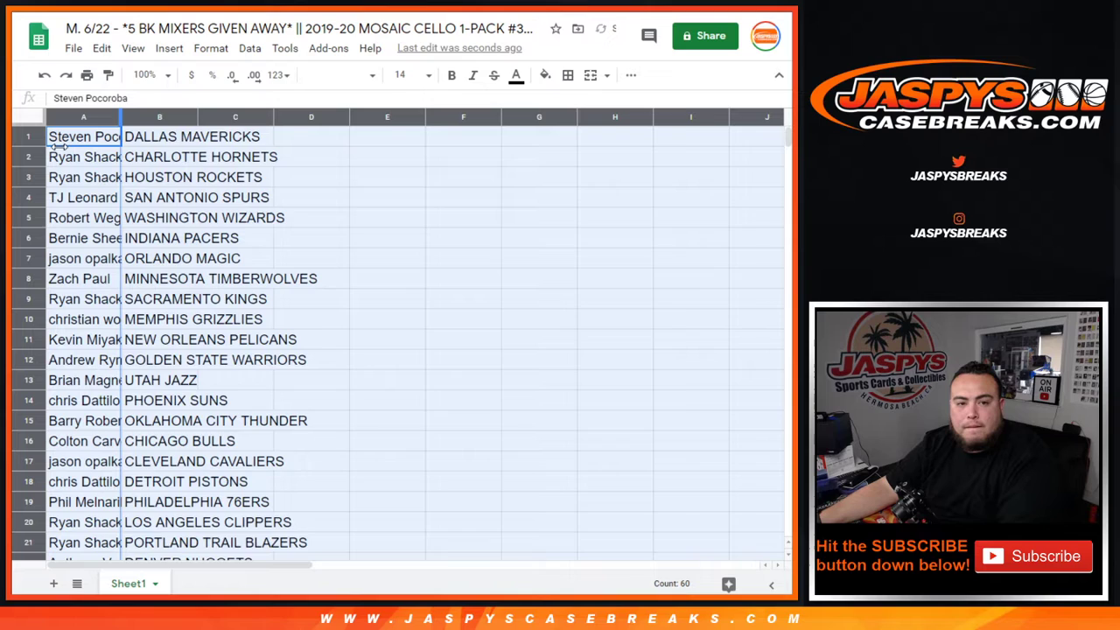
double_click(121, 114)
- Select rows 1 through 30 one by one to check each name-team pair
click(28, 137)
click(26, 159)
click(27, 179)
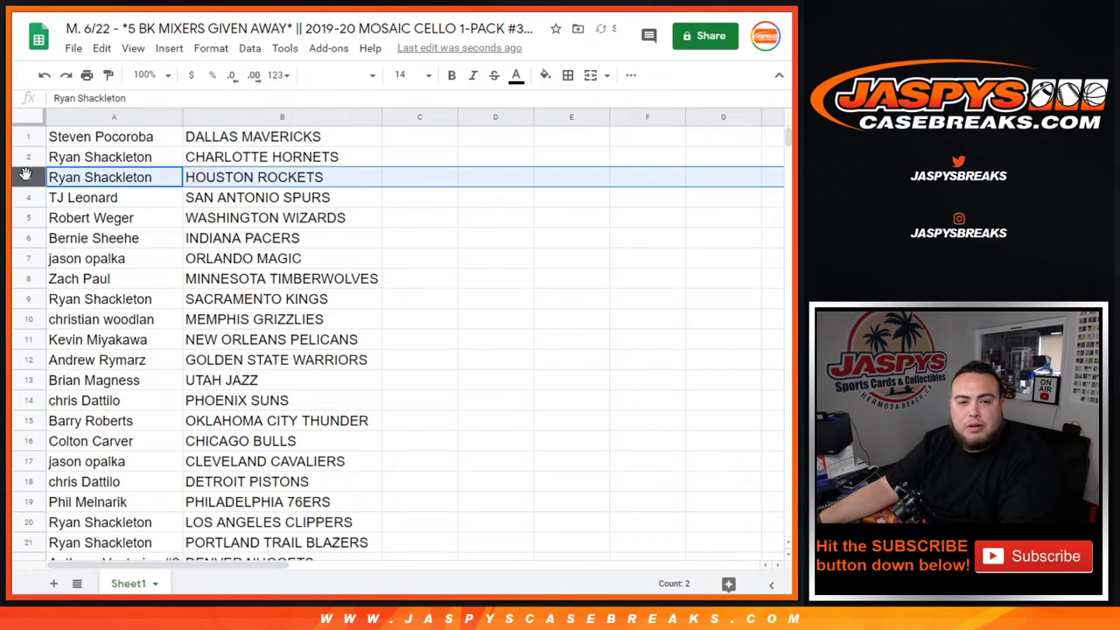
click(26, 201)
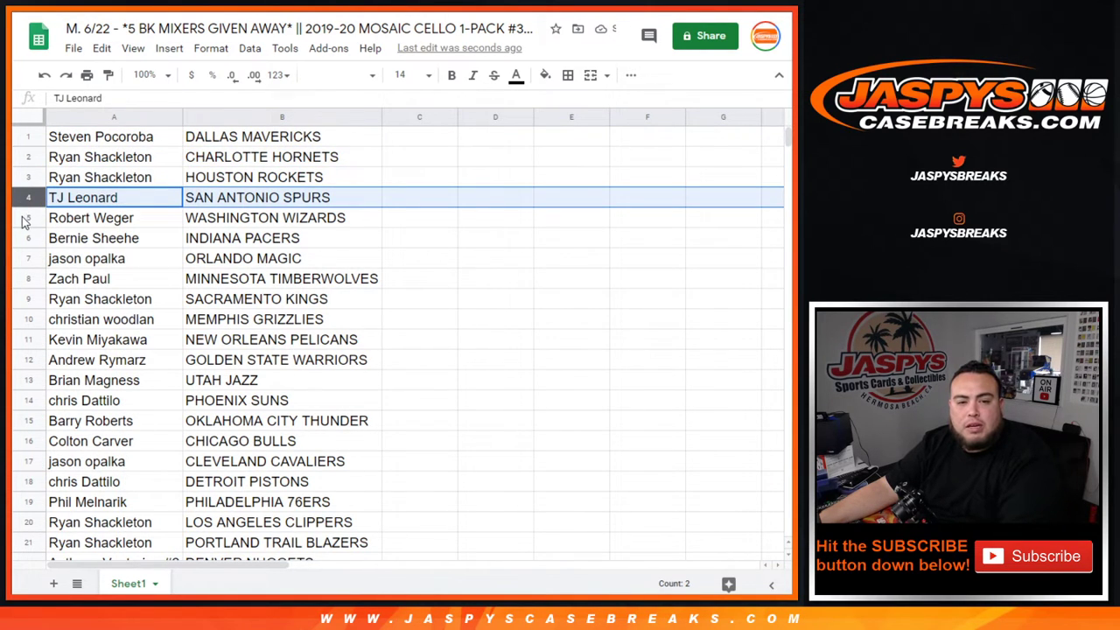
click(27, 219)
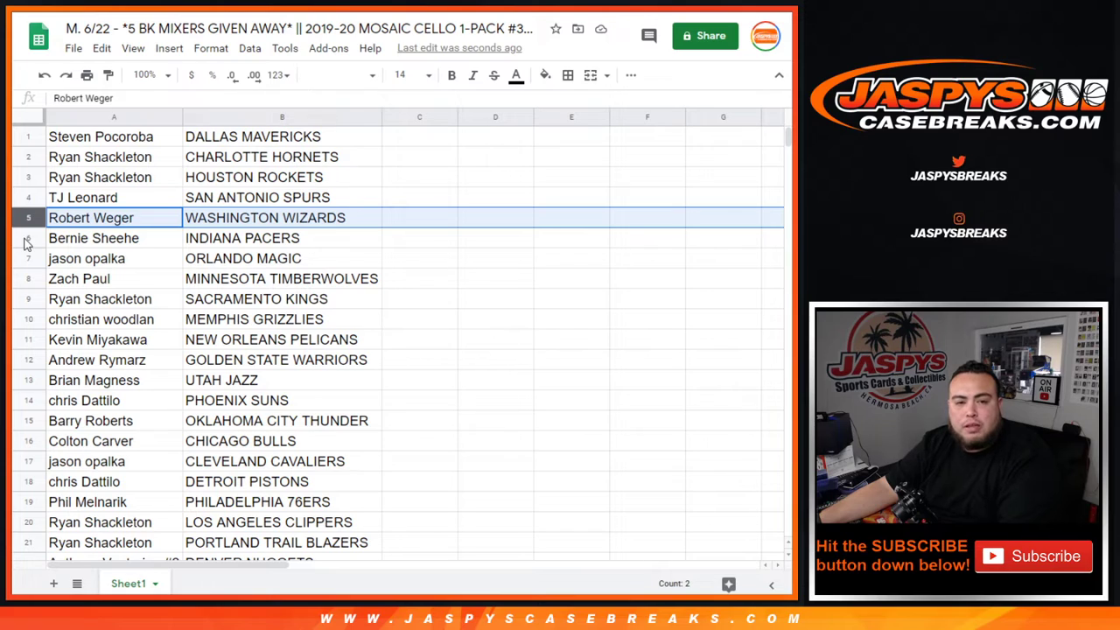
click(27, 239)
click(27, 258)
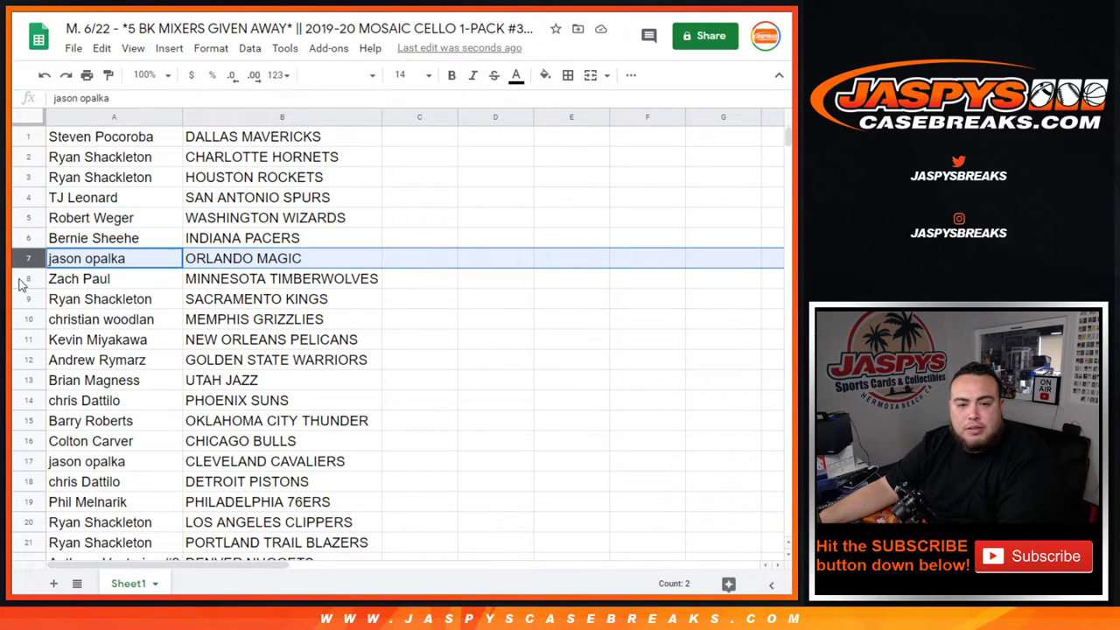
click(16, 280)
click(20, 299)
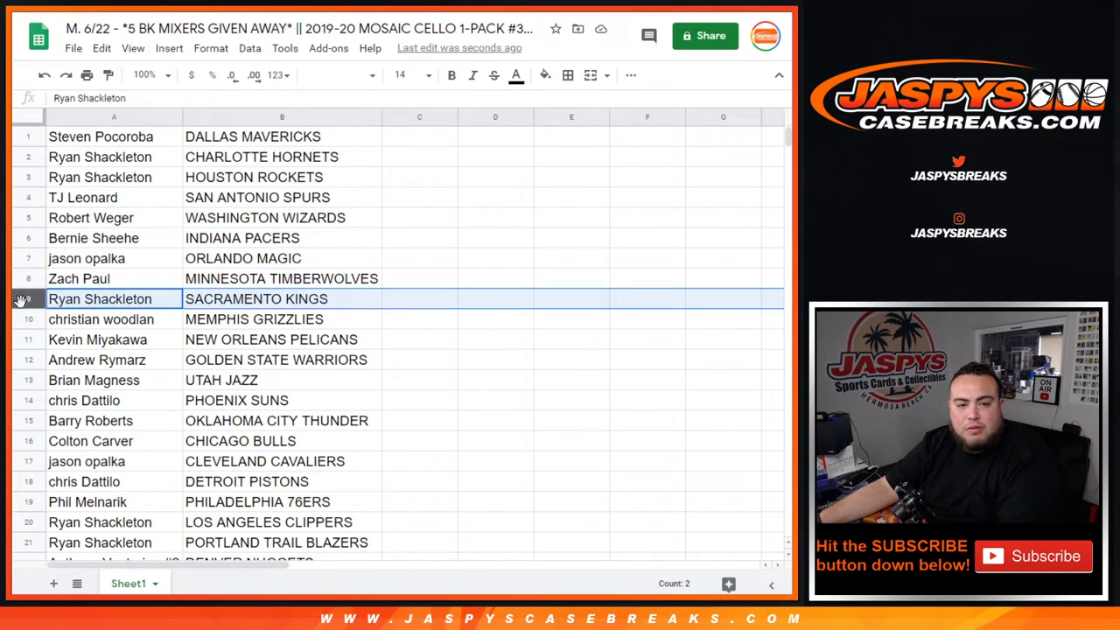
click(20, 320)
click(18, 340)
click(18, 361)
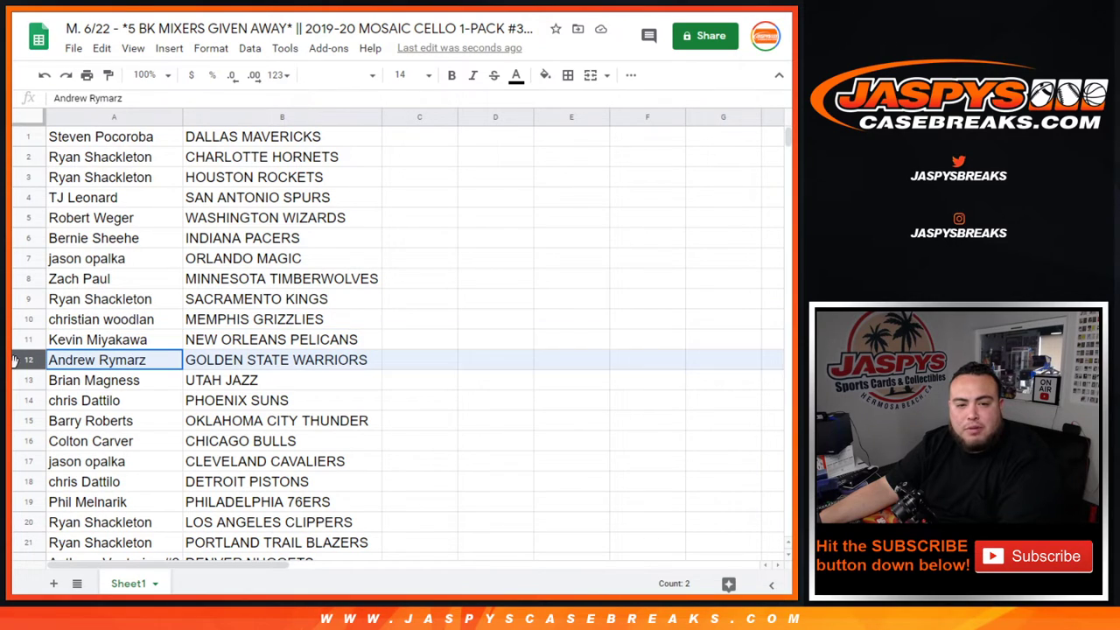
scroll(299, 252, down, 3)
click(29, 239)
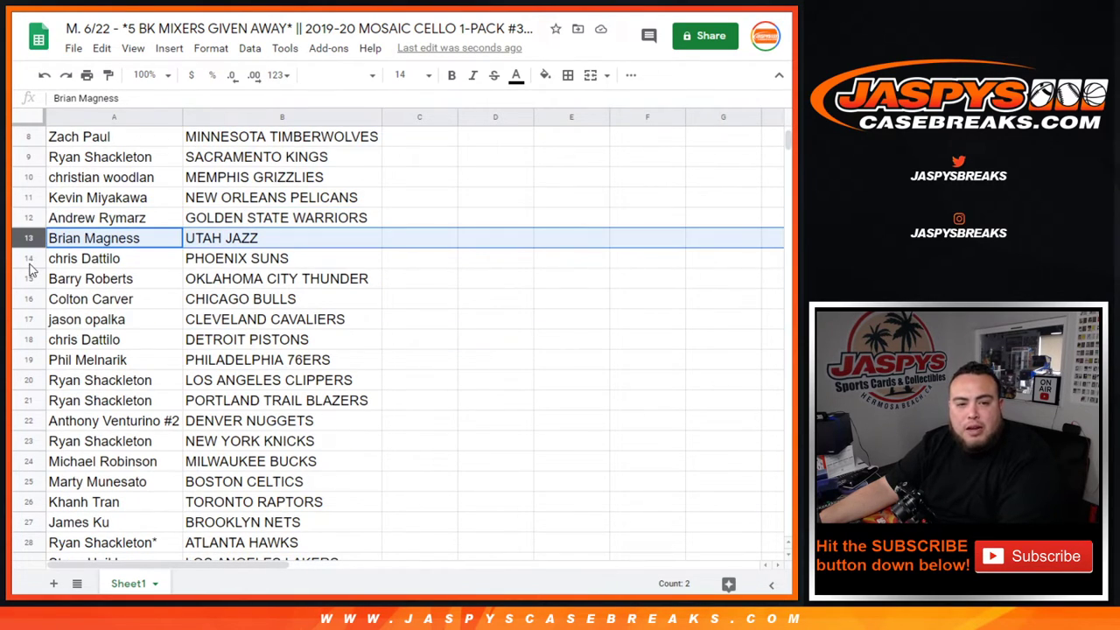
click(29, 260)
click(28, 280)
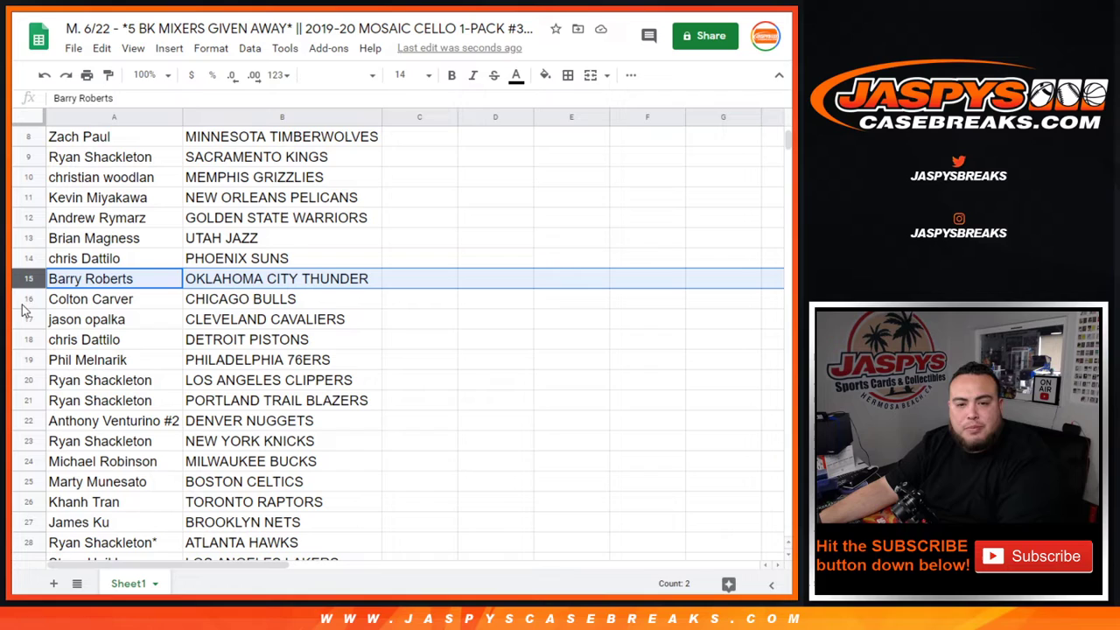
click(23, 299)
click(24, 319)
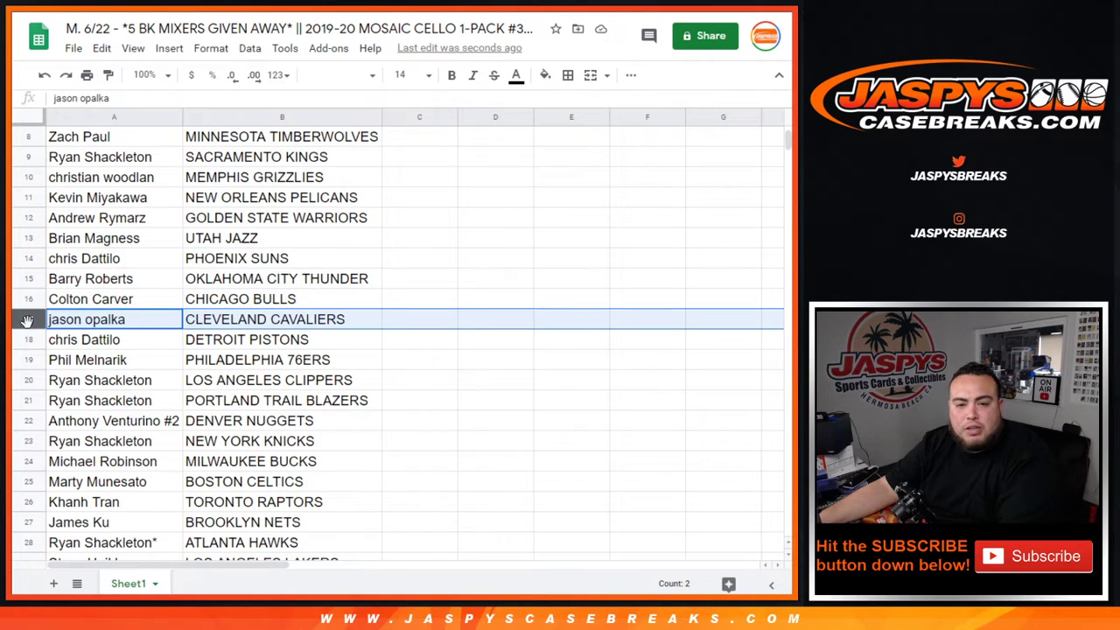
click(26, 339)
click(25, 360)
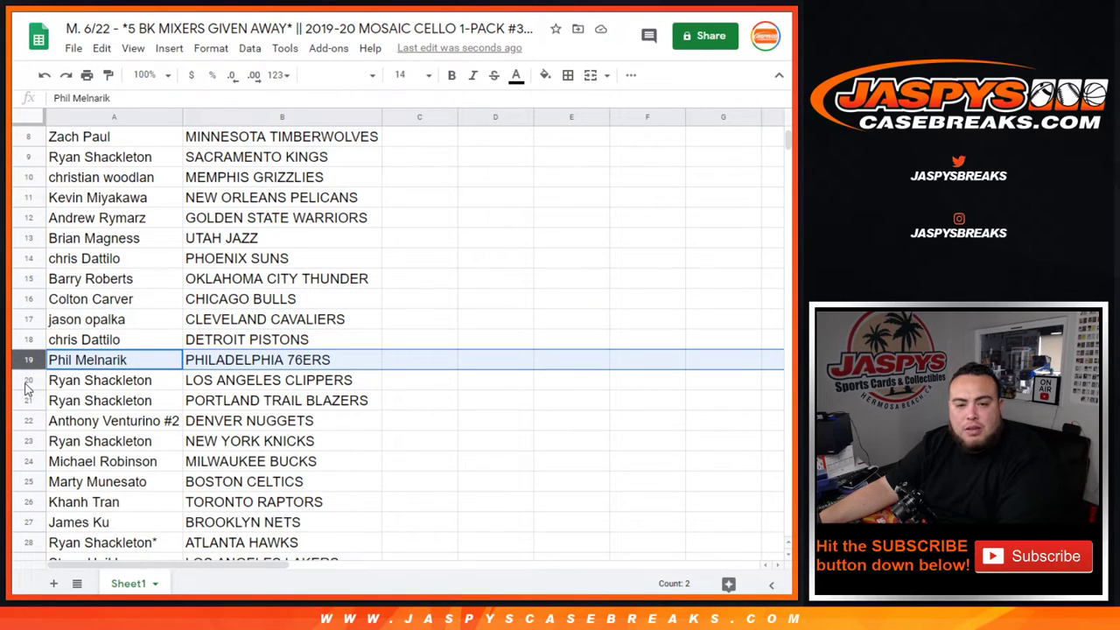
click(25, 380)
click(28, 400)
click(29, 420)
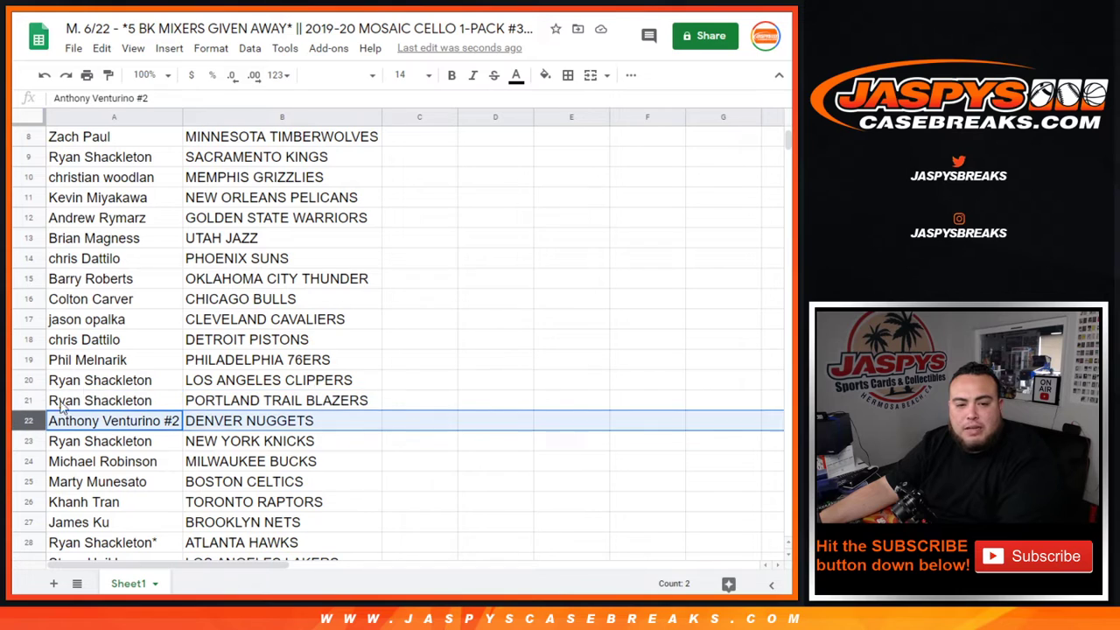
scroll(262, 306, down, 3)
click(34, 303)
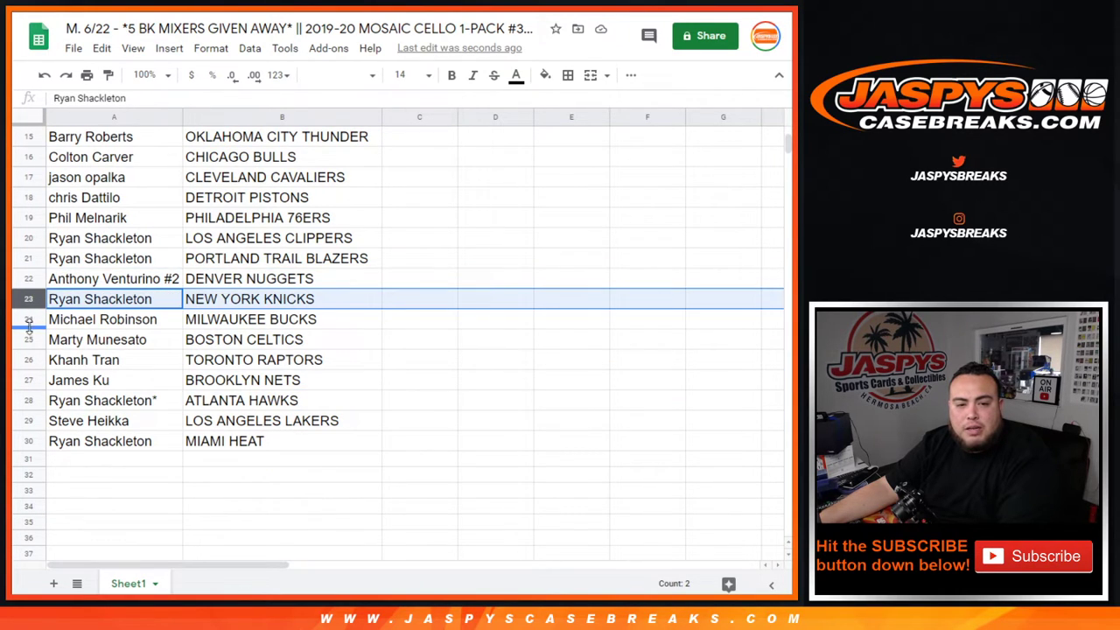
click(30, 320)
click(28, 341)
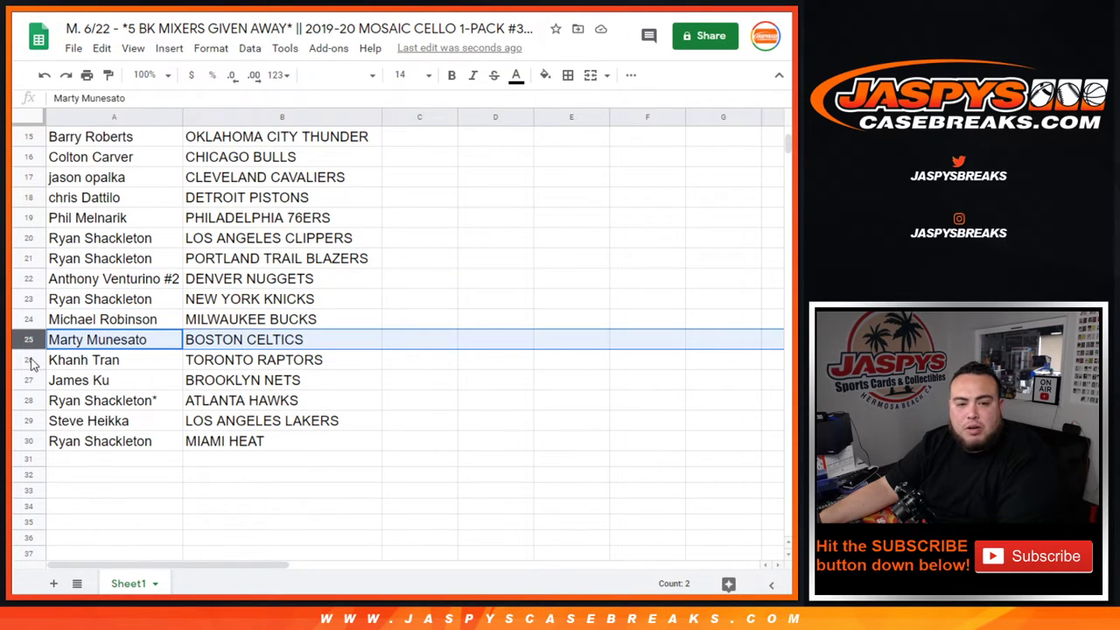
click(28, 362)
click(27, 380)
click(27, 400)
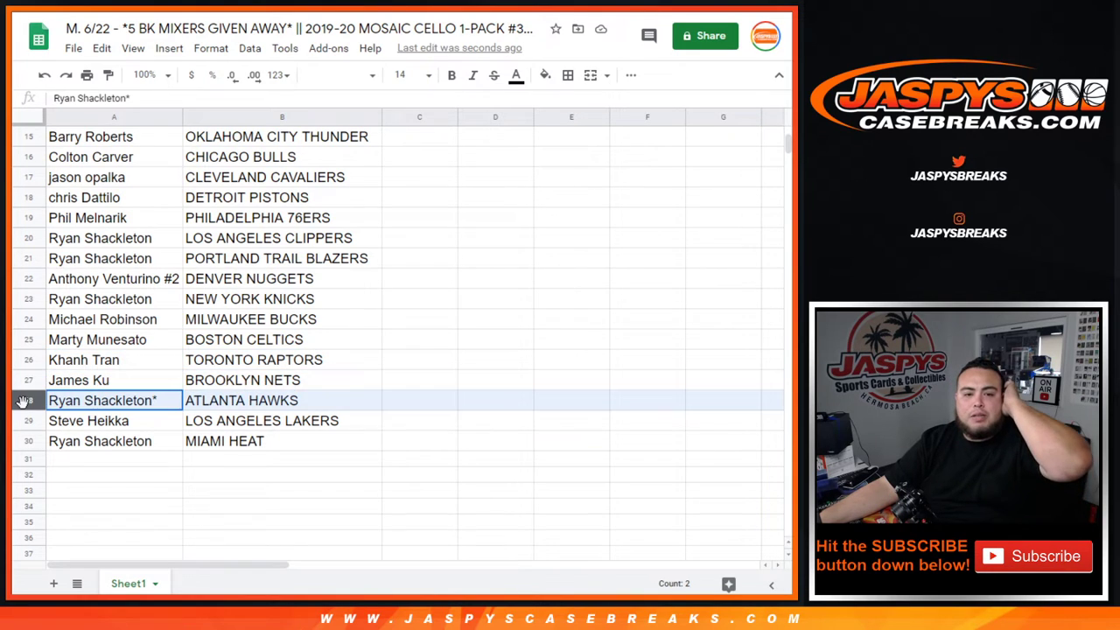
click(29, 421)
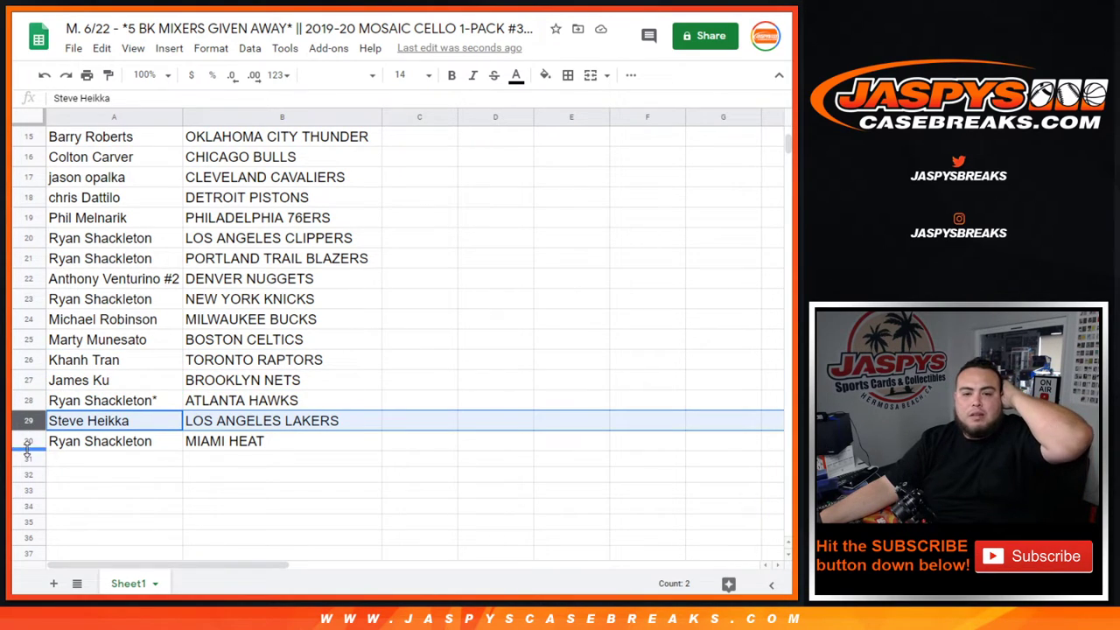
click(27, 442)
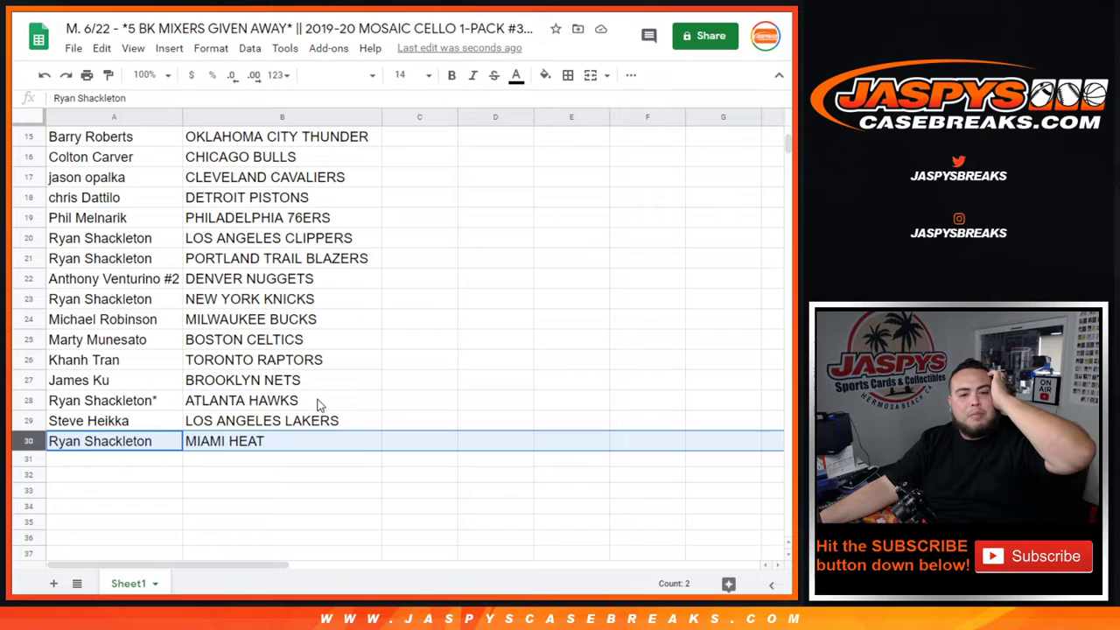
scroll(323, 400, up, 5)
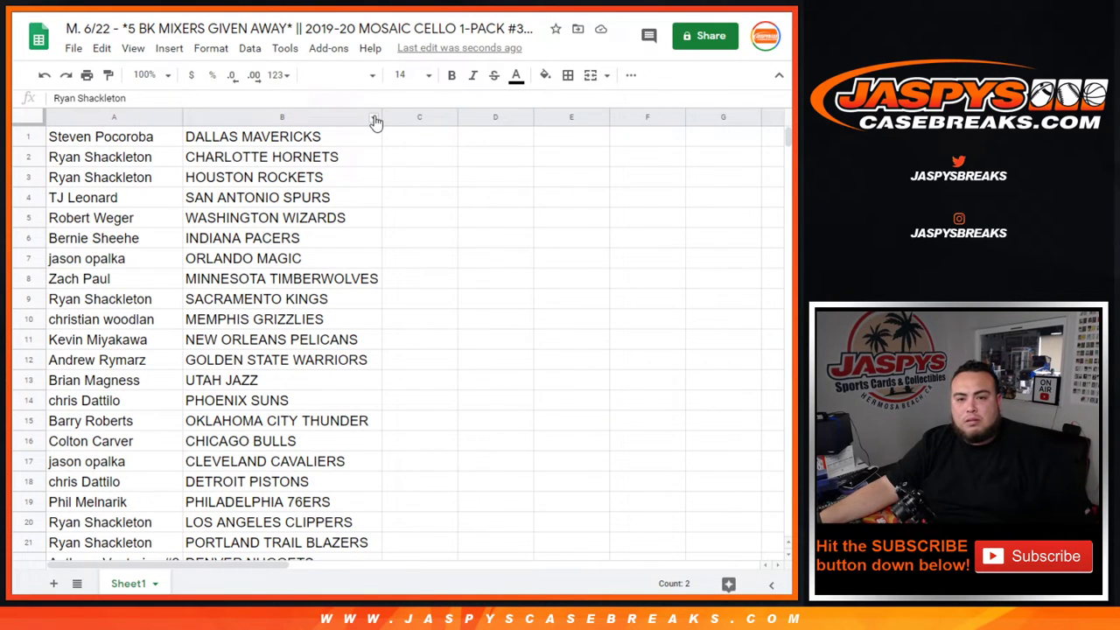
- Sort the sheet A to Z by team and put borders on every cell of A1:B30
right_click(375, 120)
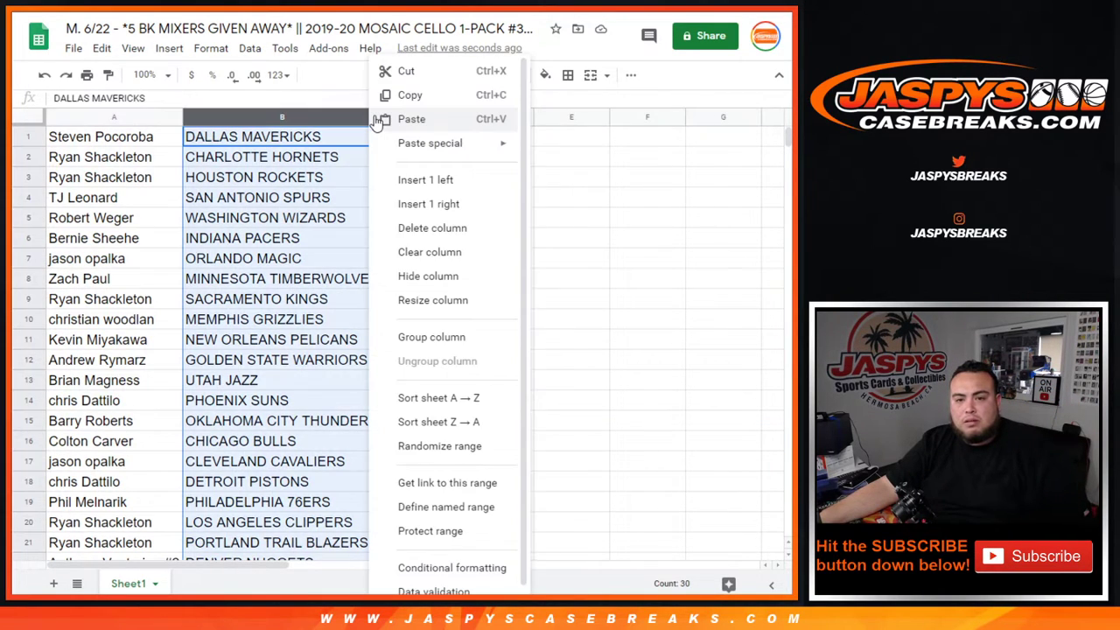
click(490, 398)
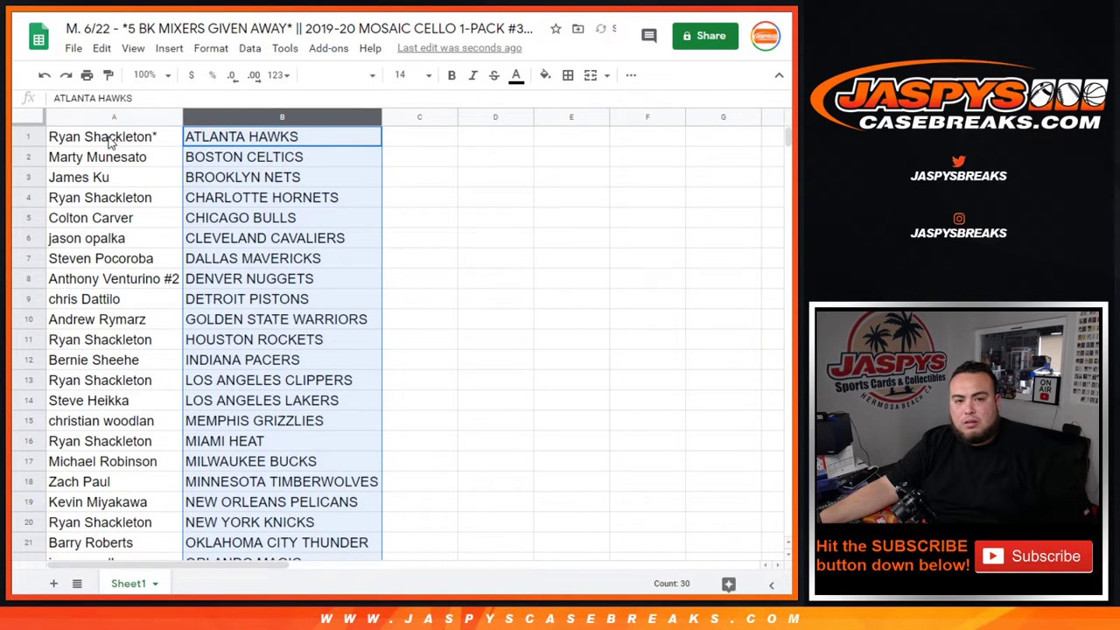
mouse_move(87, 142)
mouse_down()
mouse_move(263, 218)
mouse_move(289, 441)
mouse_up()
click(571, 79)
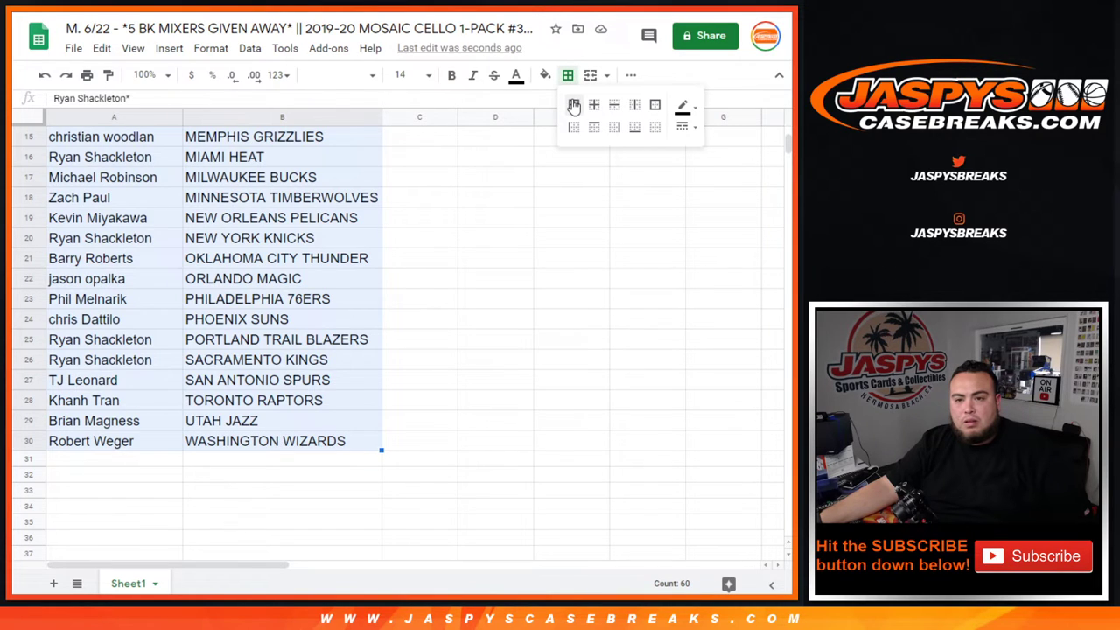
- Center the text horizontally in both columns
click(573, 105)
click(630, 74)
click(403, 105)
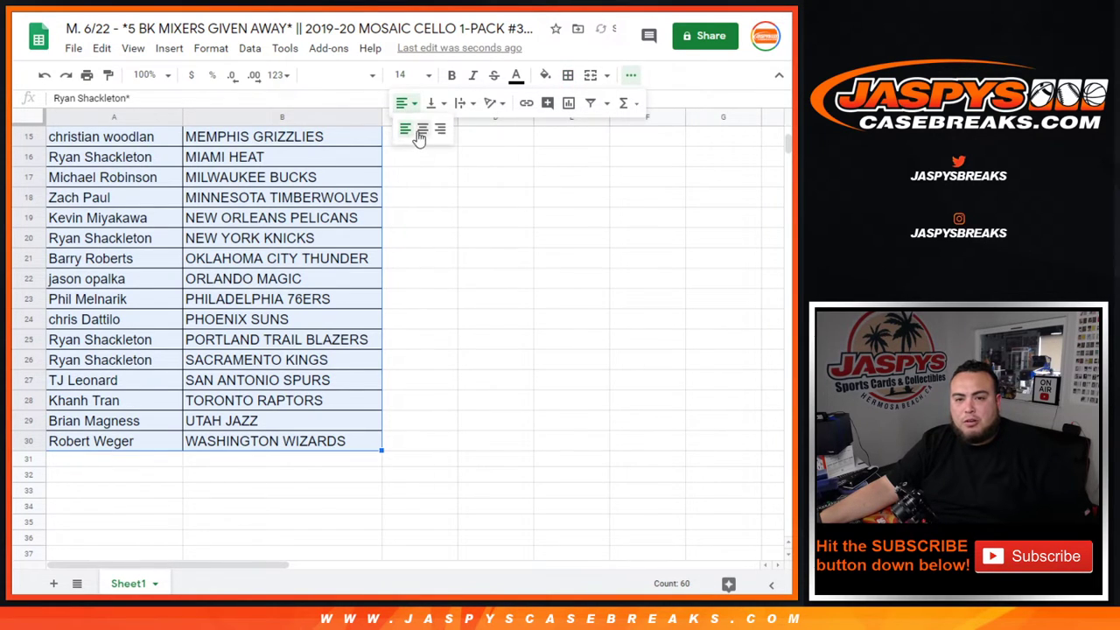
click(422, 128)
scroll(315, 324, up, 5)
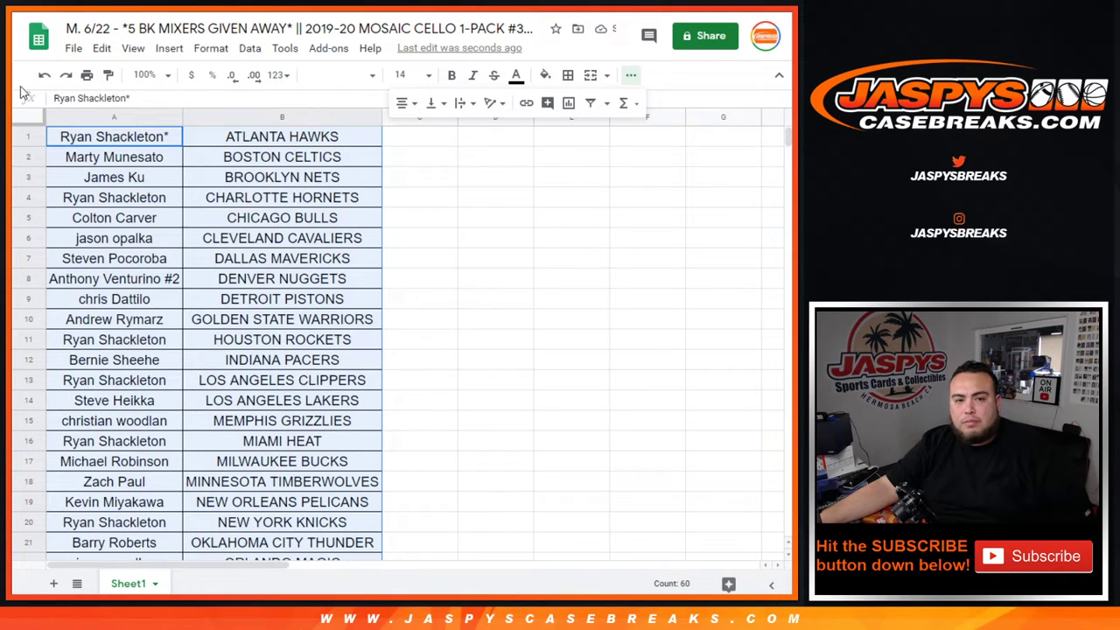
- Print the table in portrait orientation with the workbook title as the page header
key(ctrl+Tab)
key(ctrl+Tab)
key(ctrl+Tab)
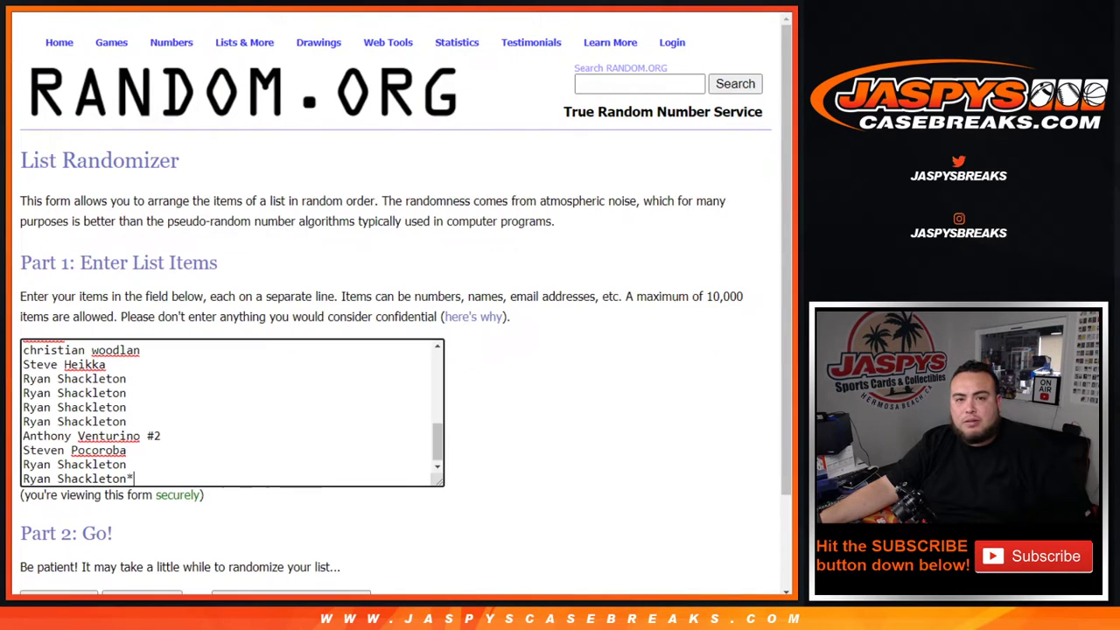
key(ctrl+Tab)
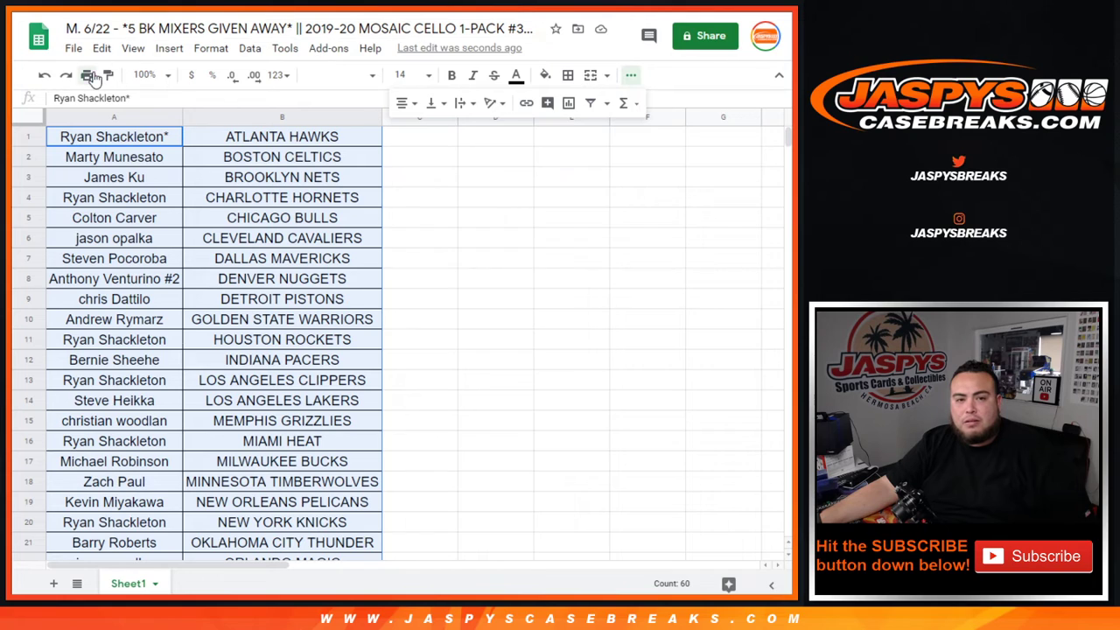
key(ctrl+p)
click(710, 221)
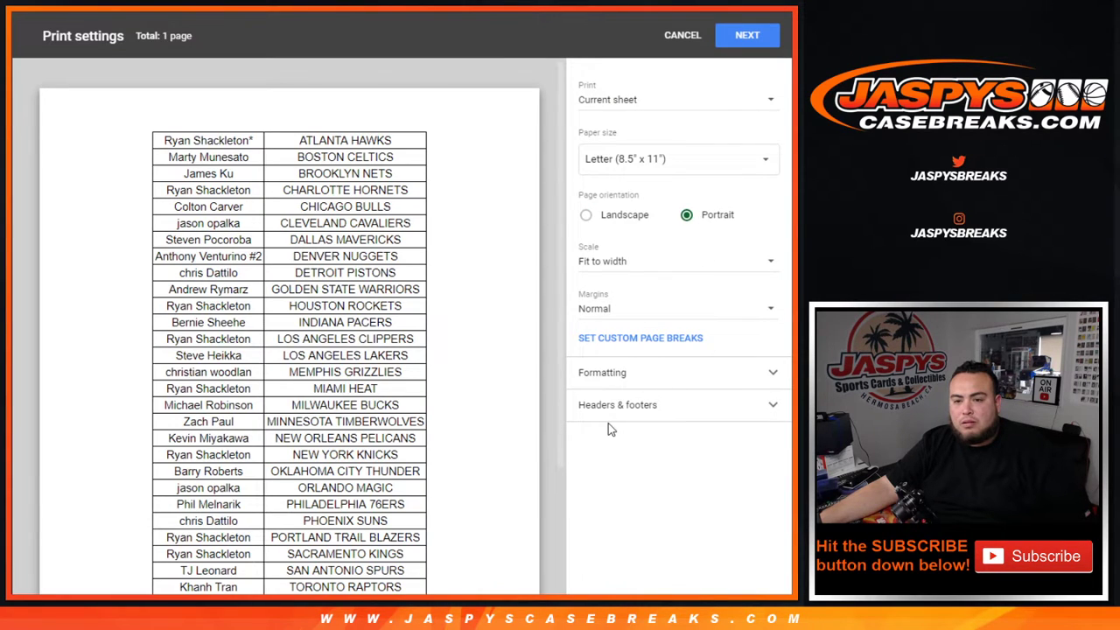
click(624, 408)
click(614, 470)
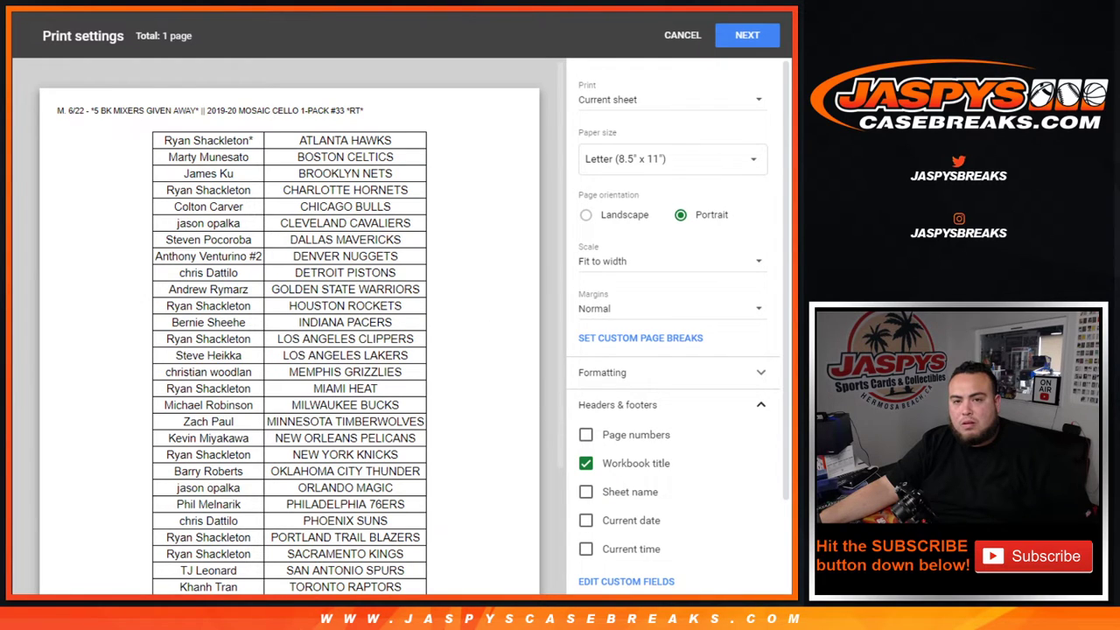
click(738, 36)
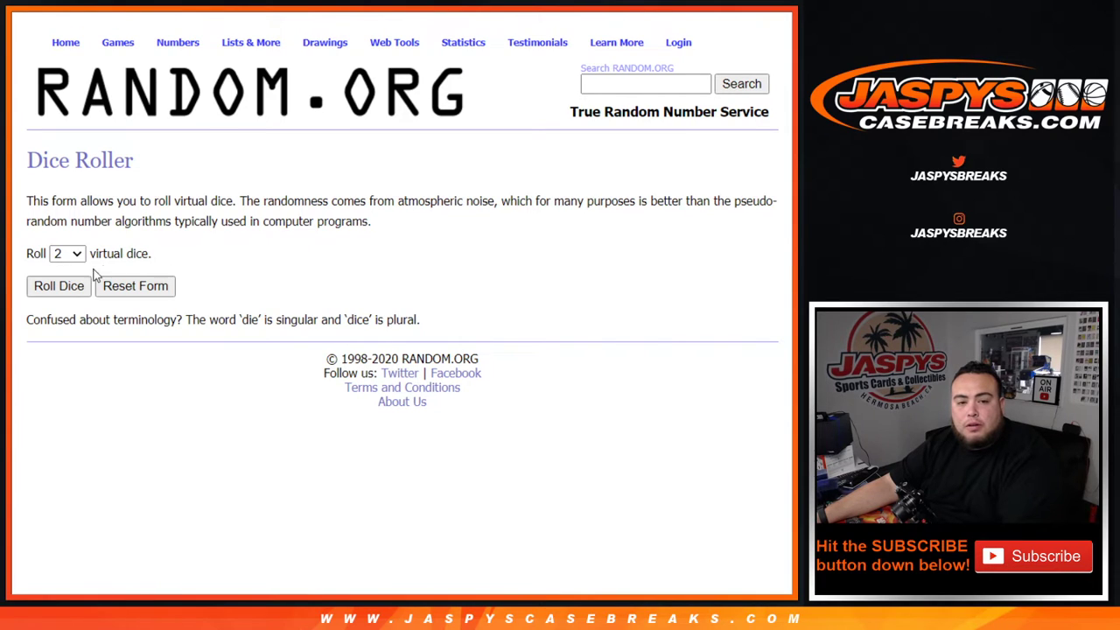
- Roll the two dice to 6 and 6, then shuffle the 30-name list four times
click(68, 294)
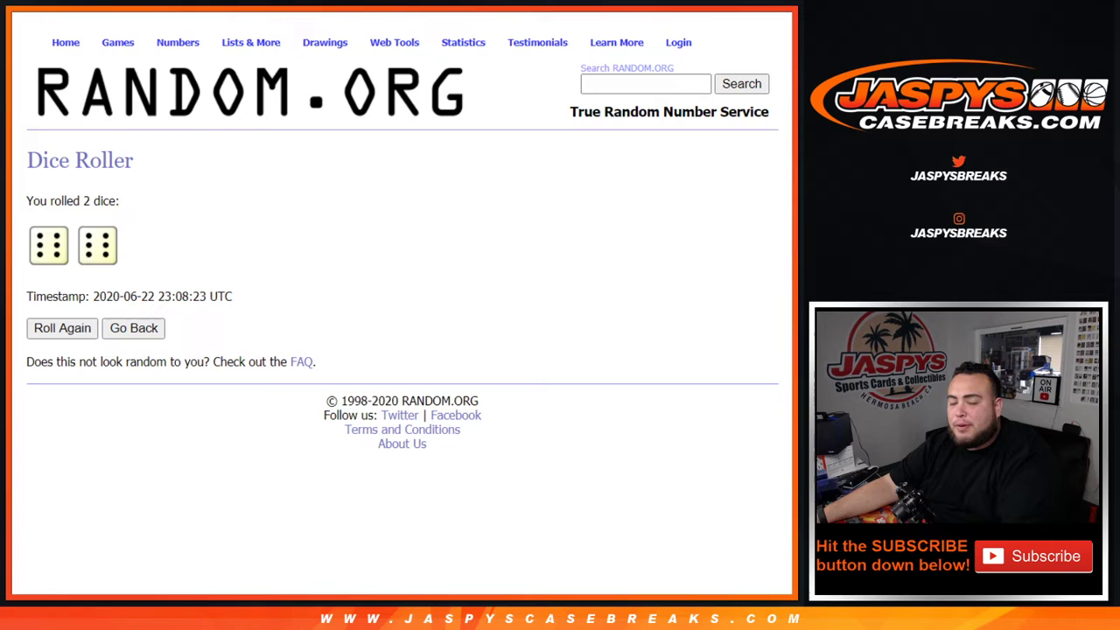
scroll(70, 493, down, 3)
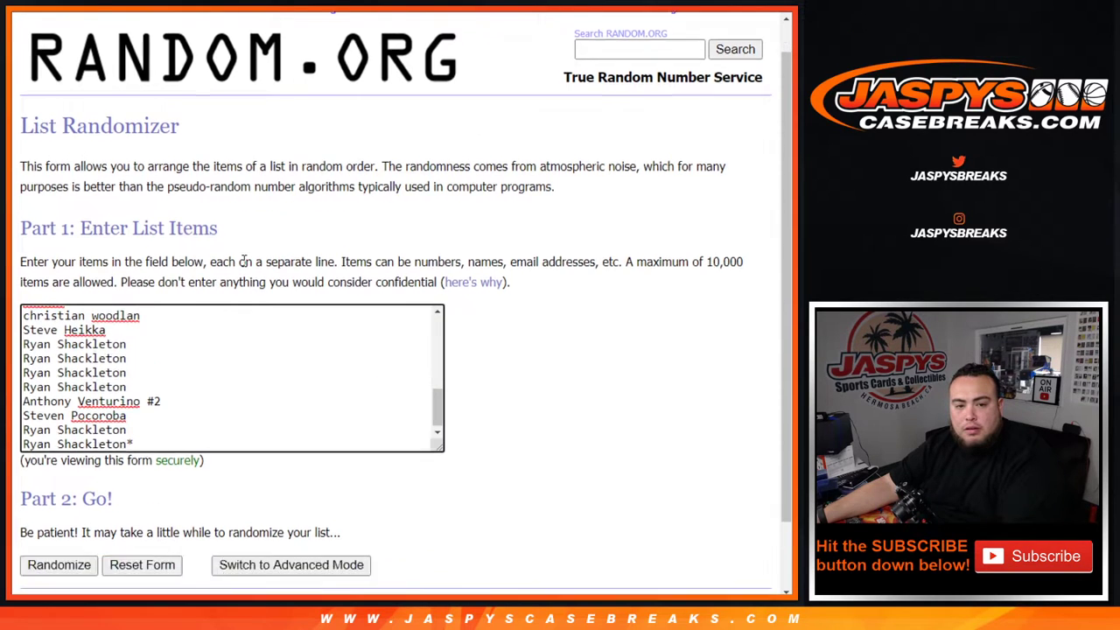
click(56, 491)
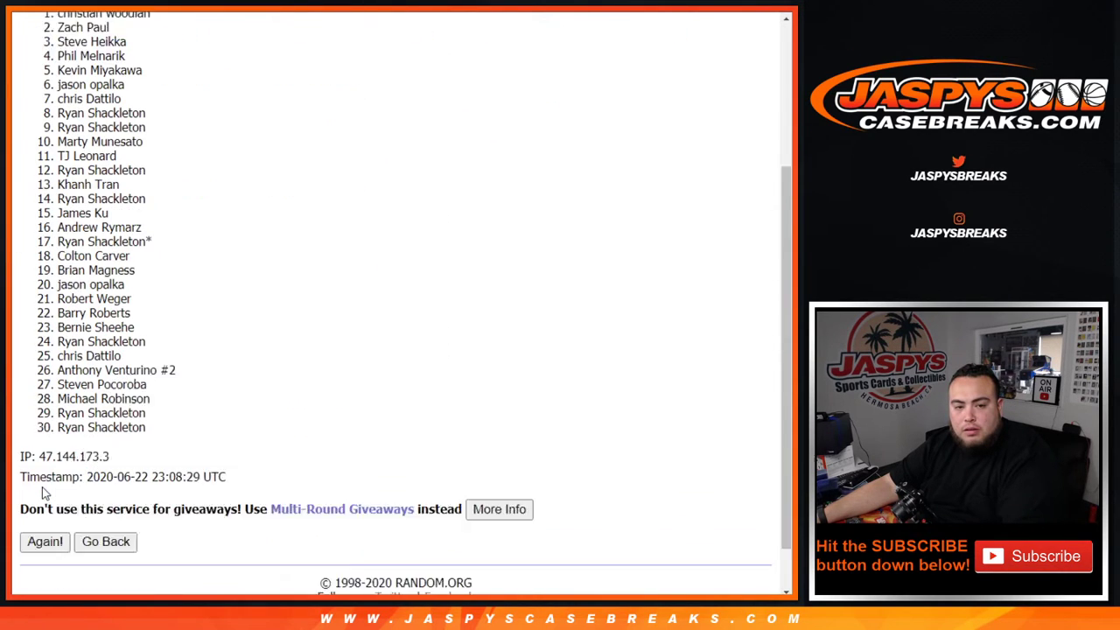
click(43, 485)
click(43, 486)
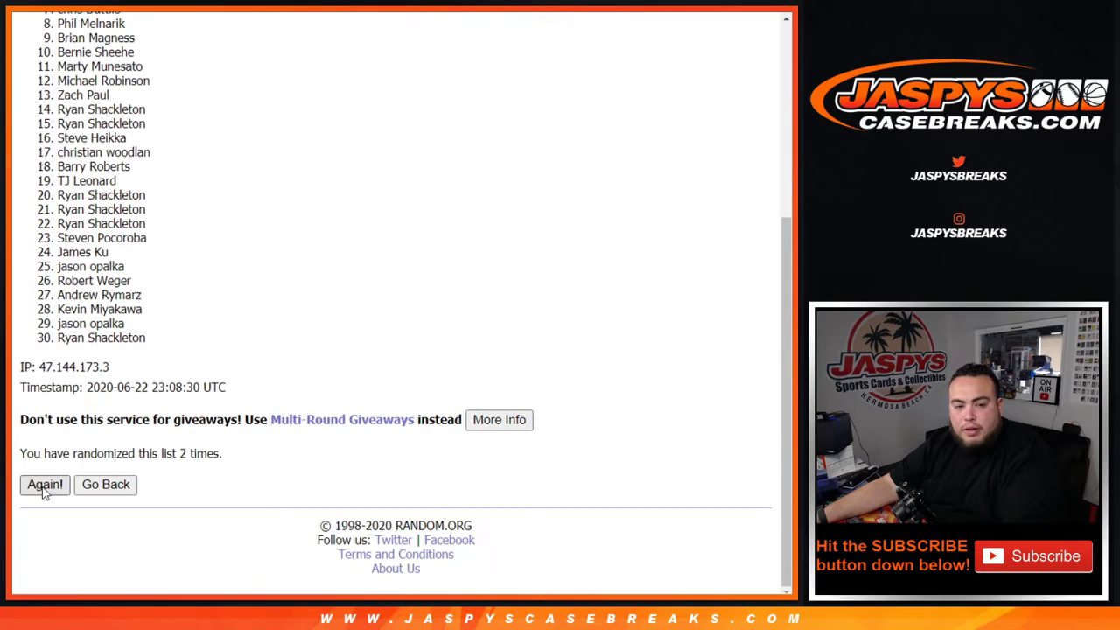
click(42, 485)
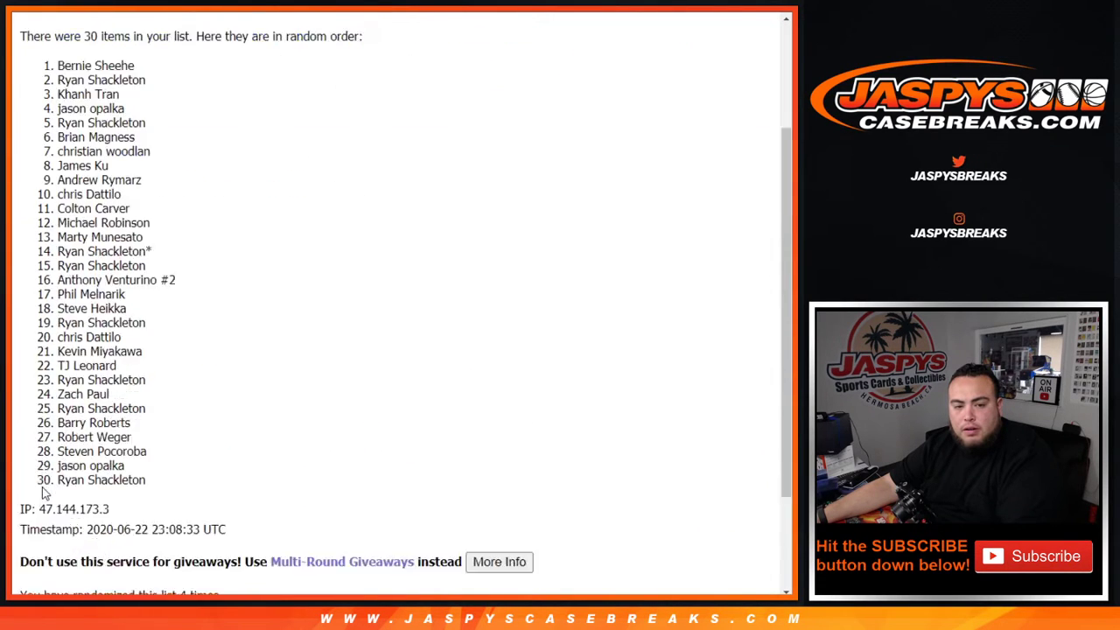
- Keep shuffling the list until it reads randomized 12 times
click(43, 486)
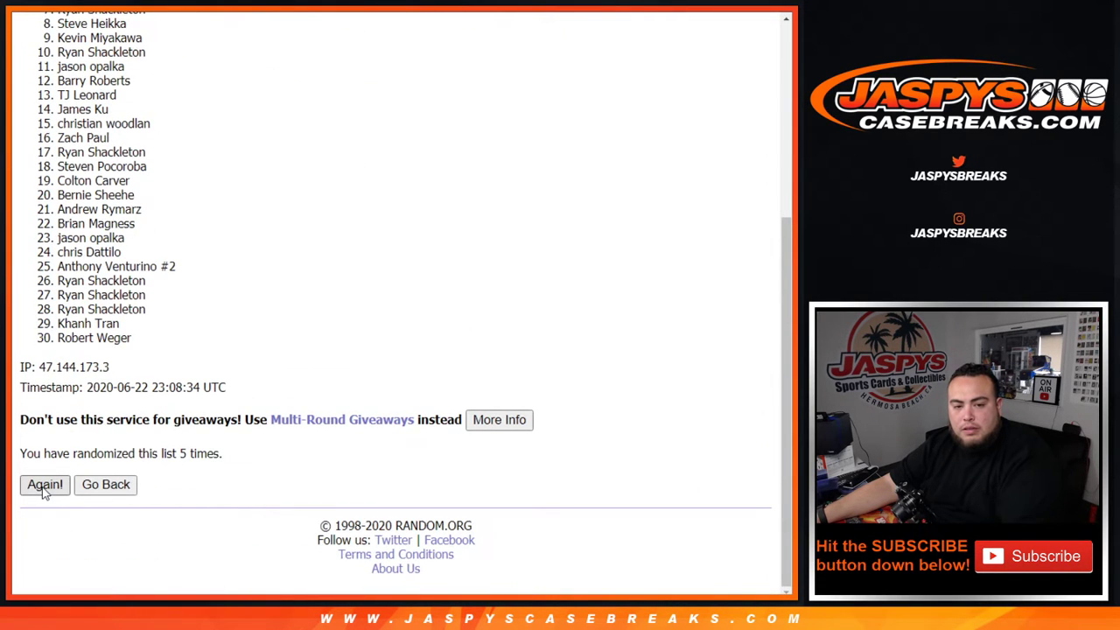
click(43, 485)
click(43, 486)
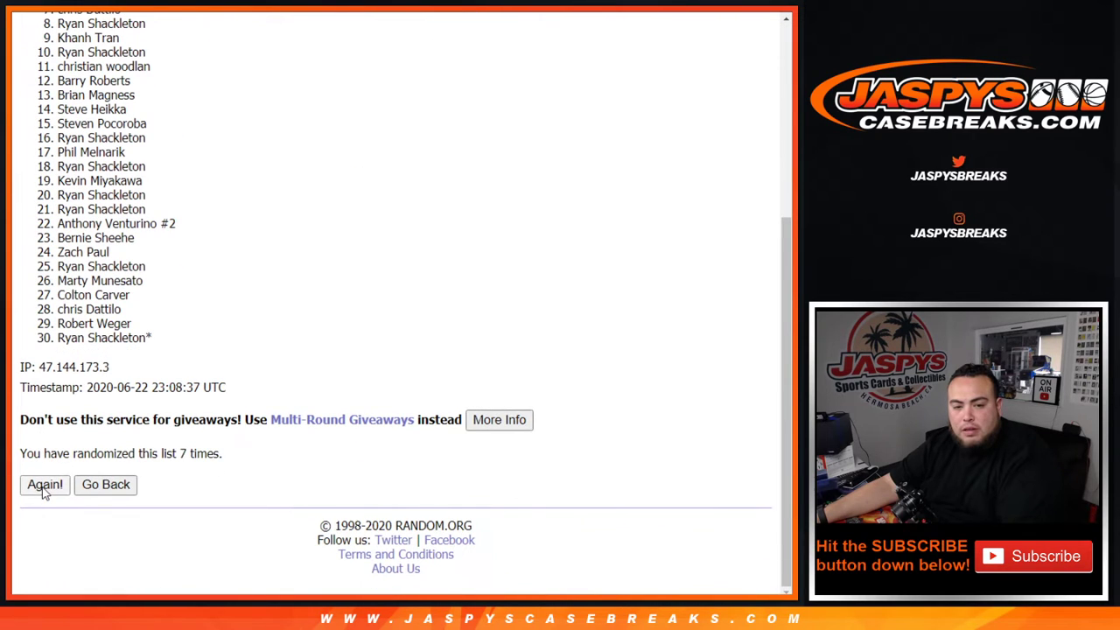
click(43, 485)
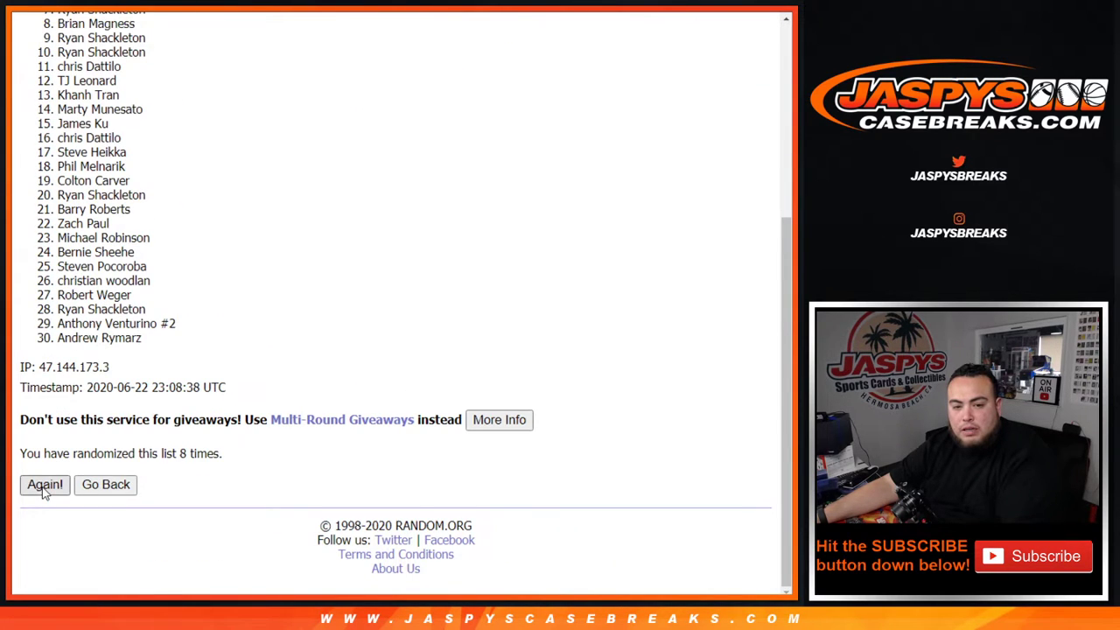
click(43, 487)
click(42, 486)
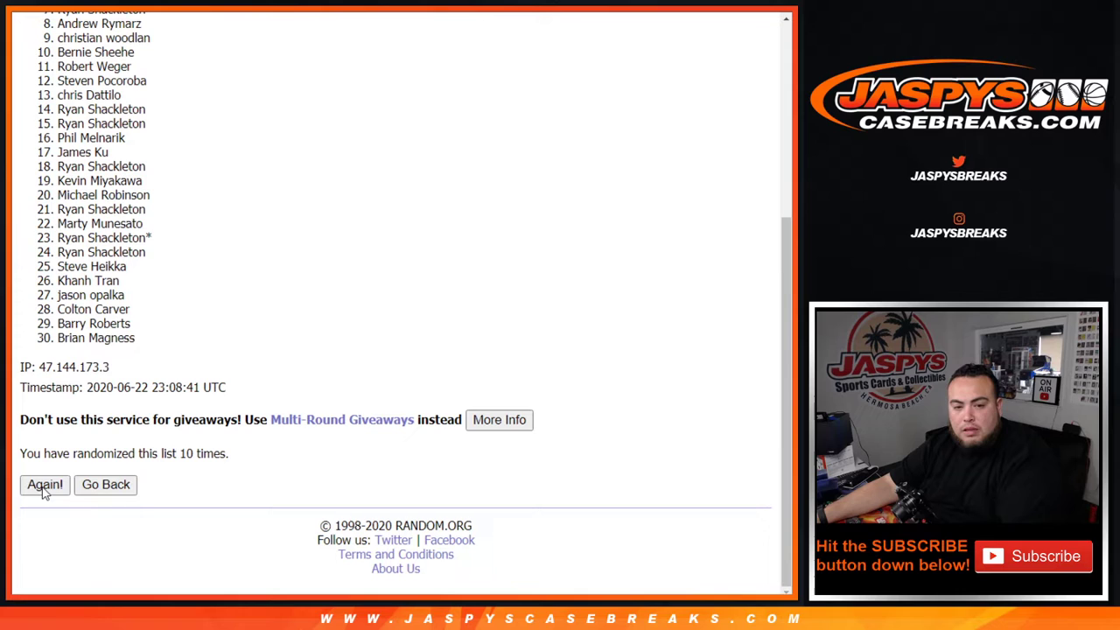
click(43, 488)
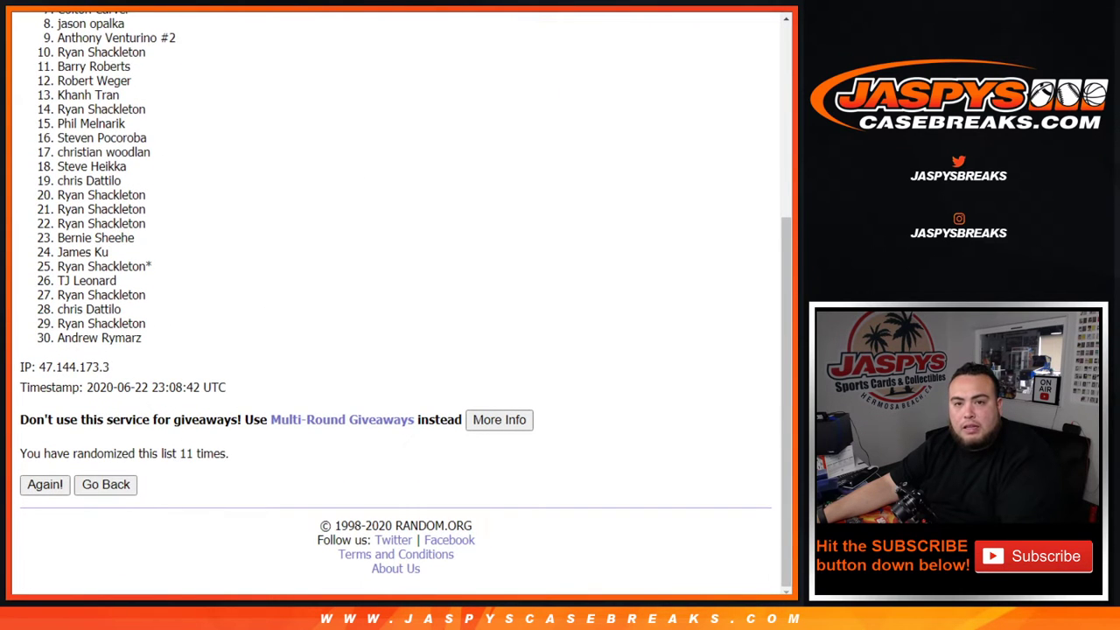
key(ctrl+Tab)
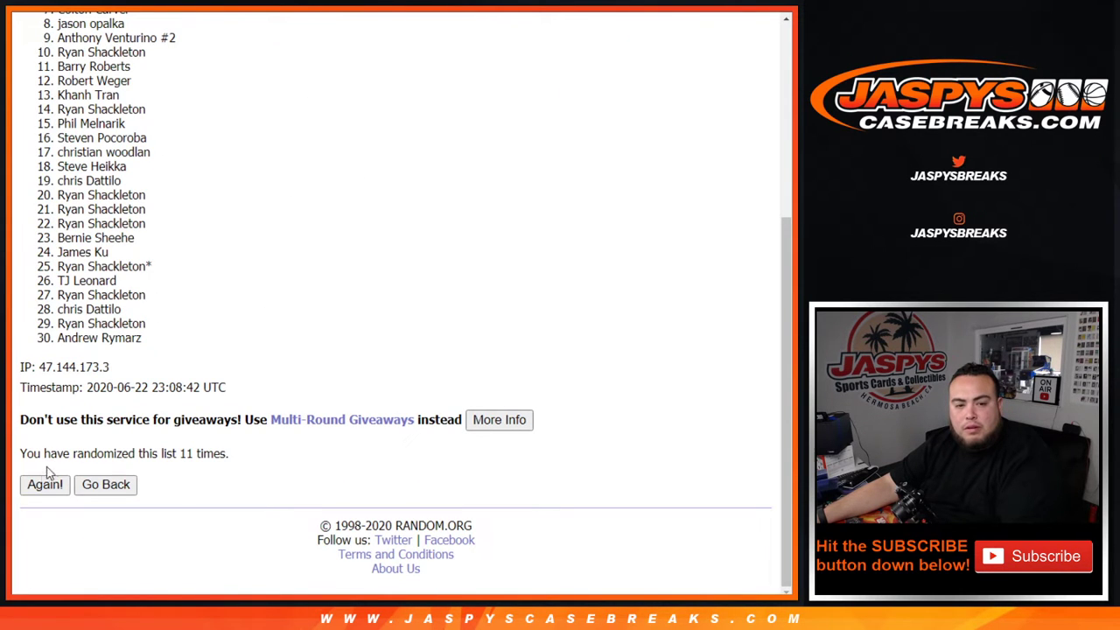
key(Return)
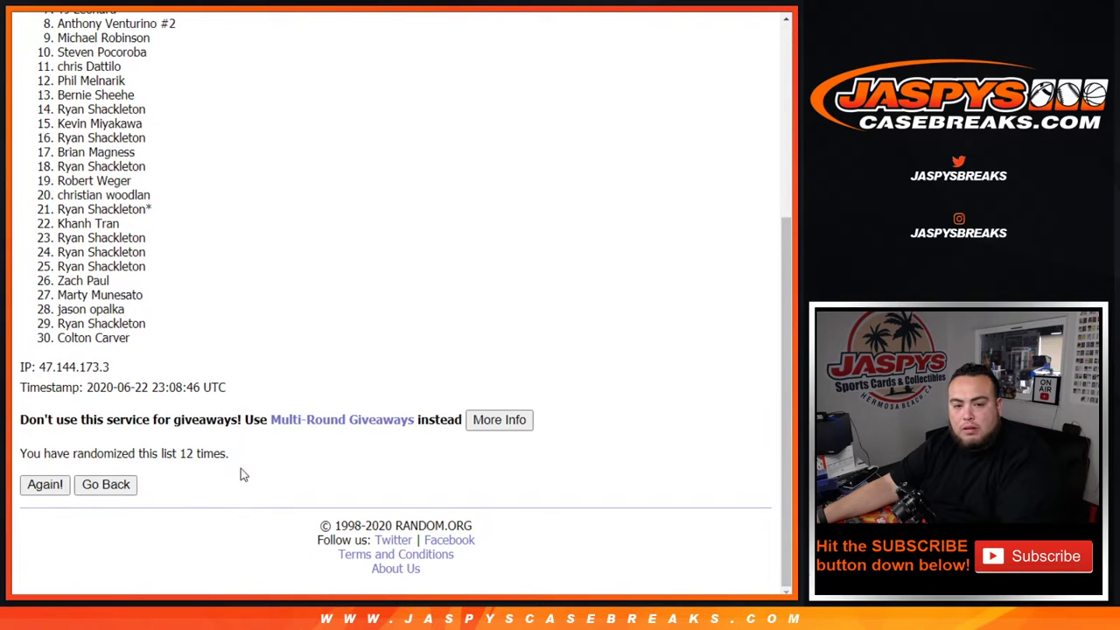
drag(175, 453, 258, 453)
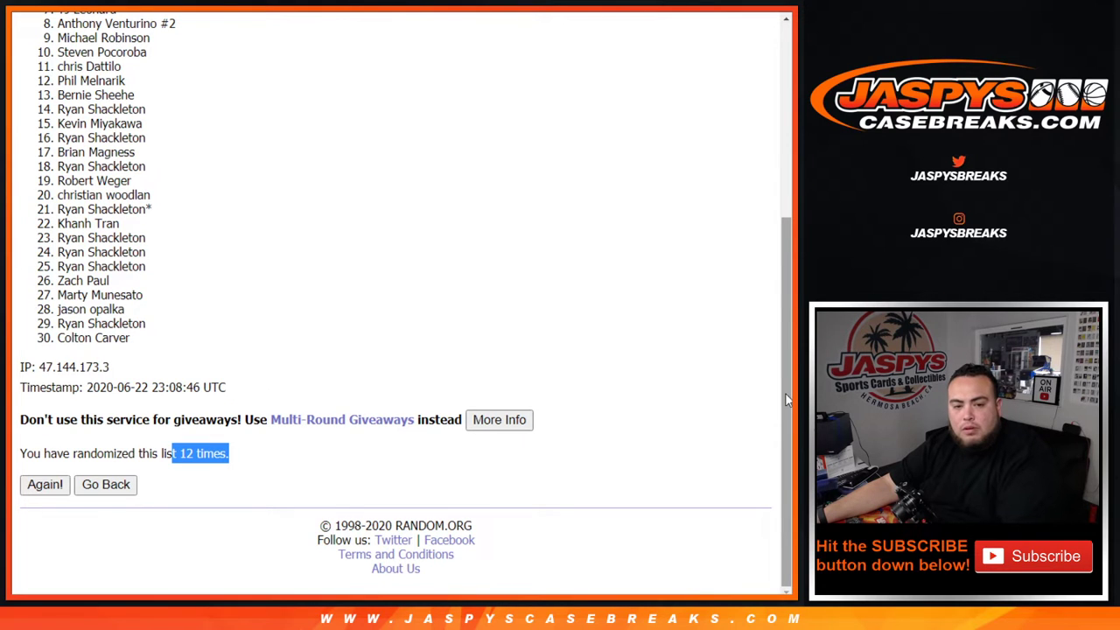
drag(784, 394, 773, 332)
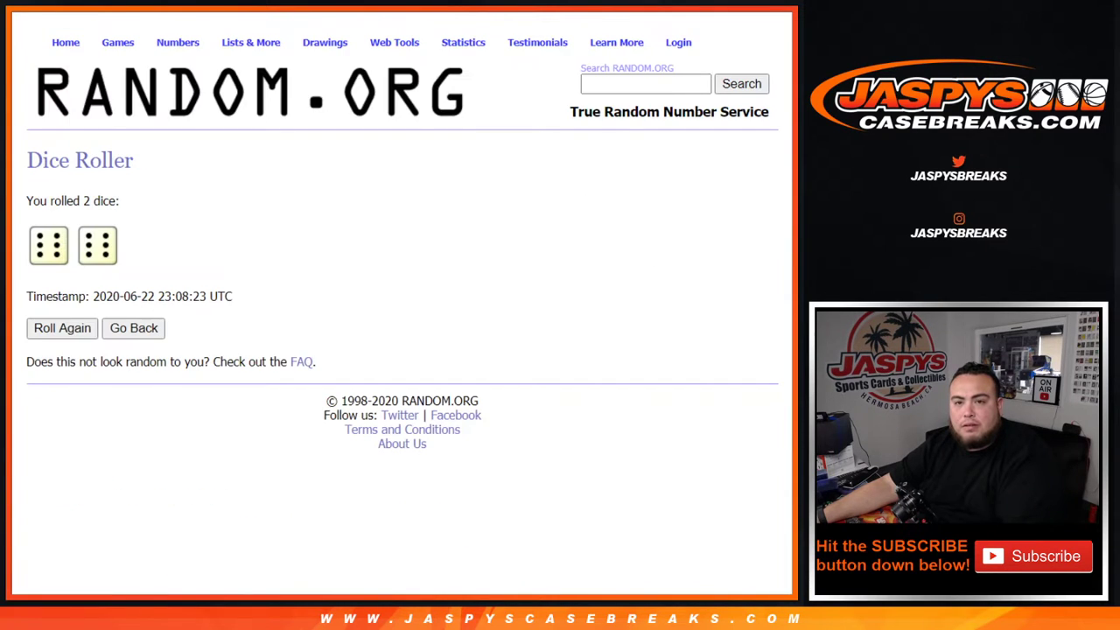
- Select items 1–5 at the top of the final randomized list as the winners
scroll(298, 293, up, 2)
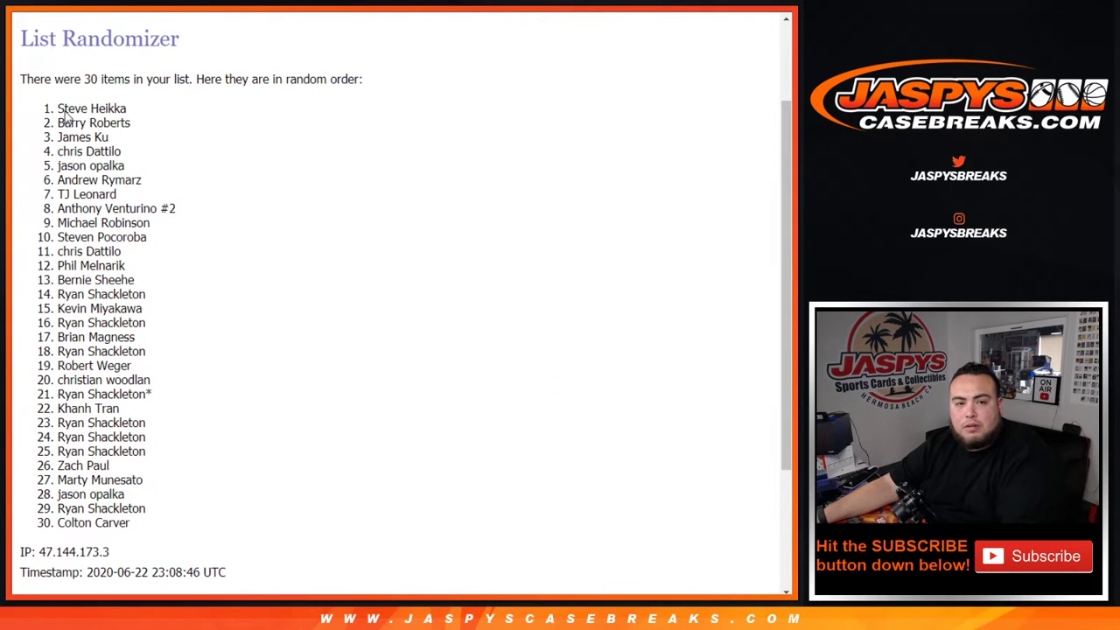
mouse_move(38, 103)
mouse_down()
mouse_move(102, 103)
mouse_move(149, 157)
mouse_up()
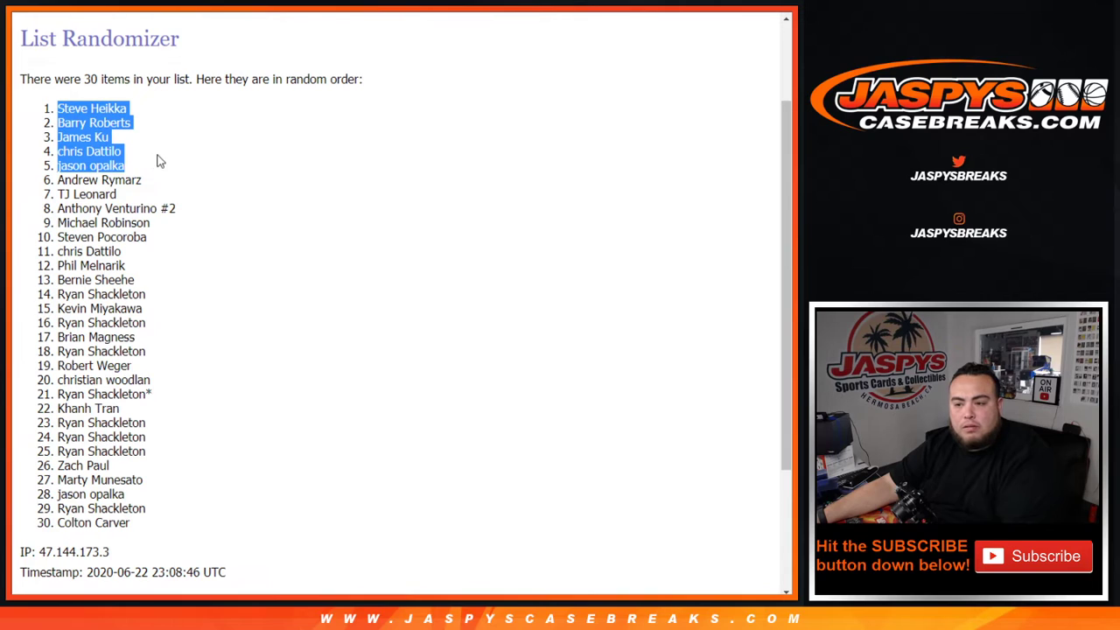